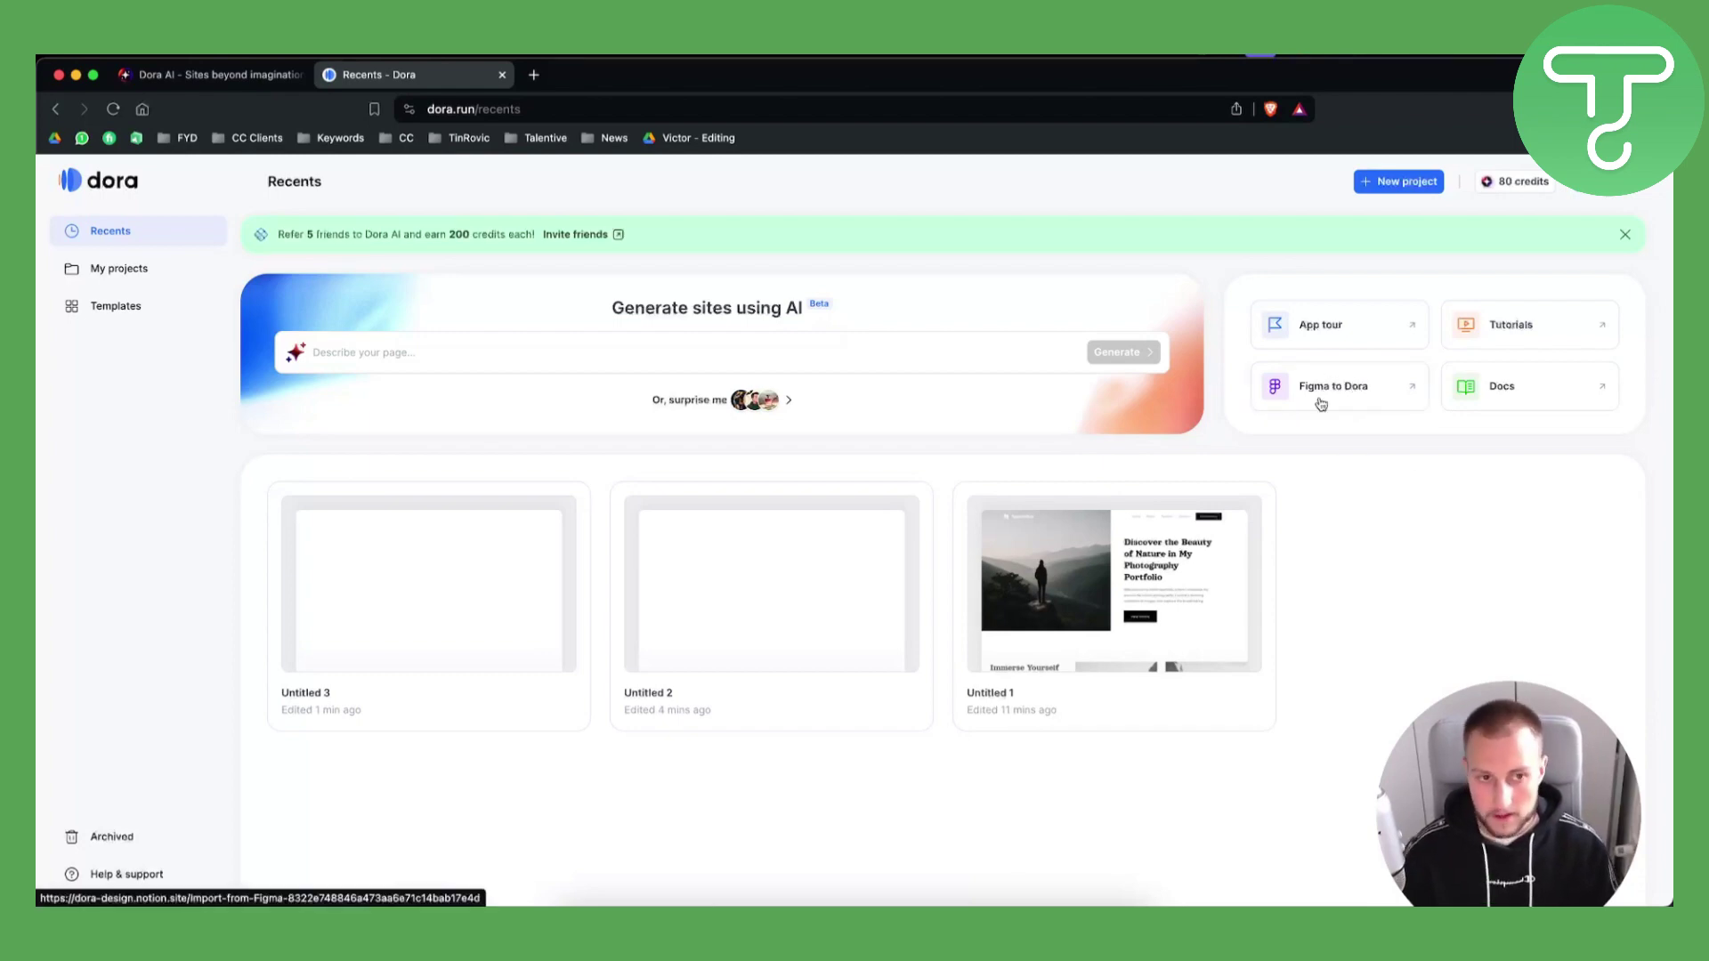
# Step: Open the Figma to Dora help article and read through its five install-and-run steps
pyautogui.click(1324, 388)
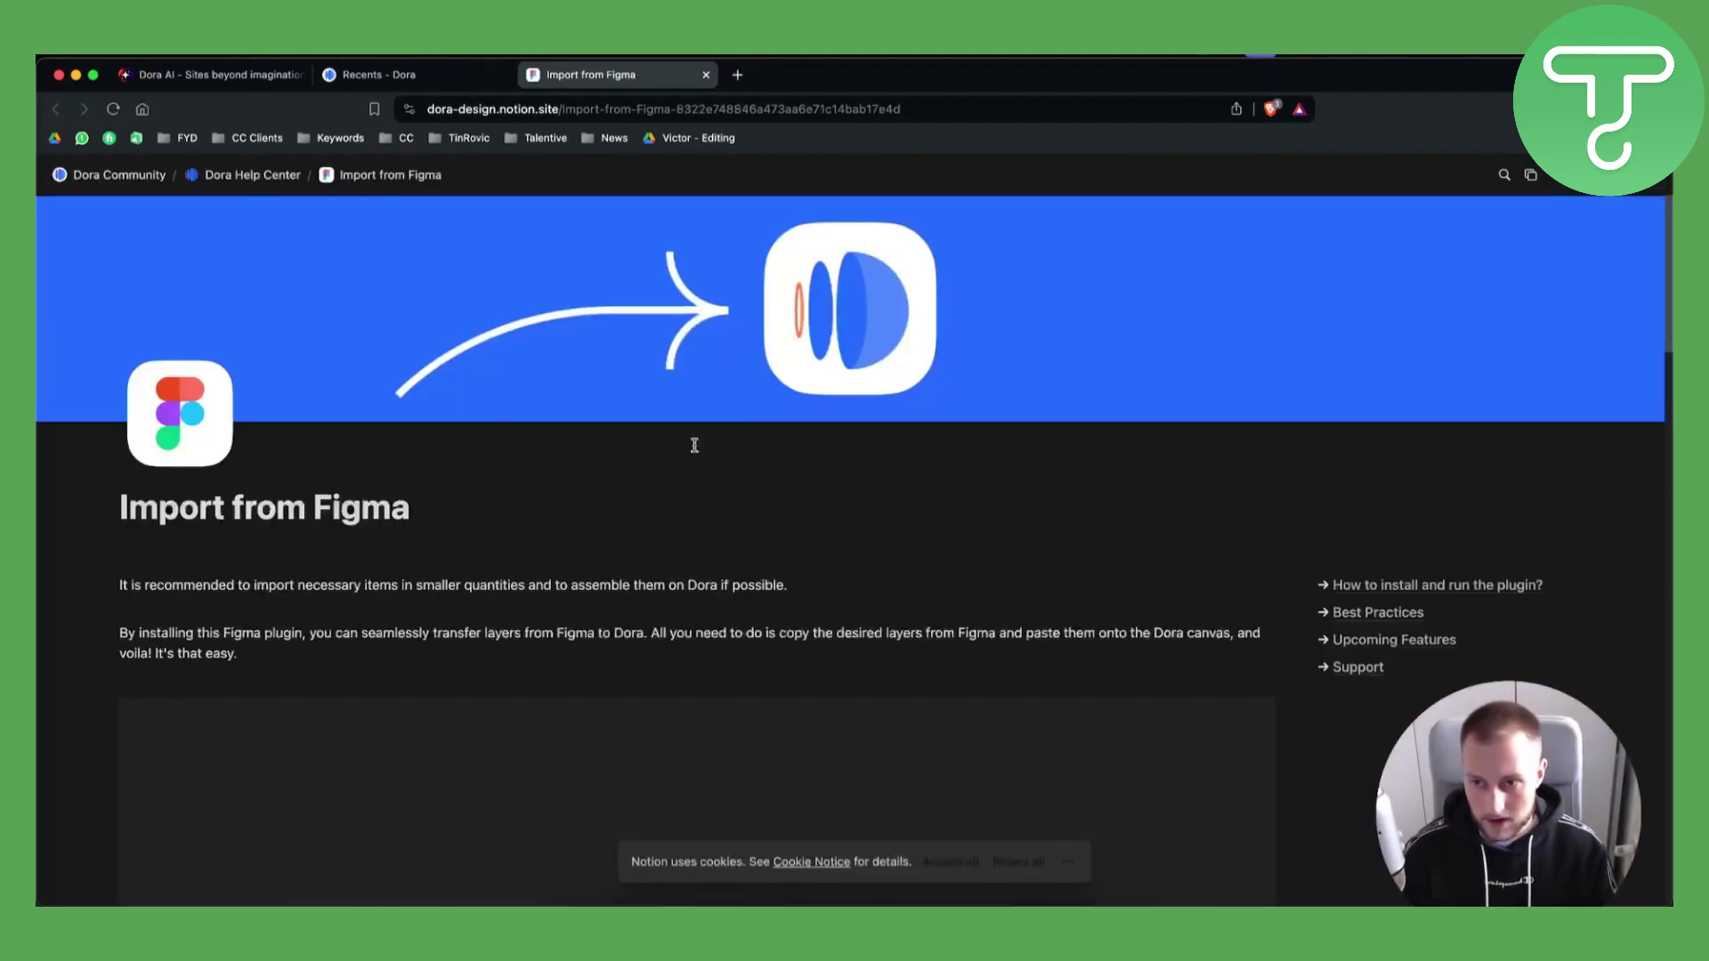
pyautogui.scroll(-6, 281, 568)
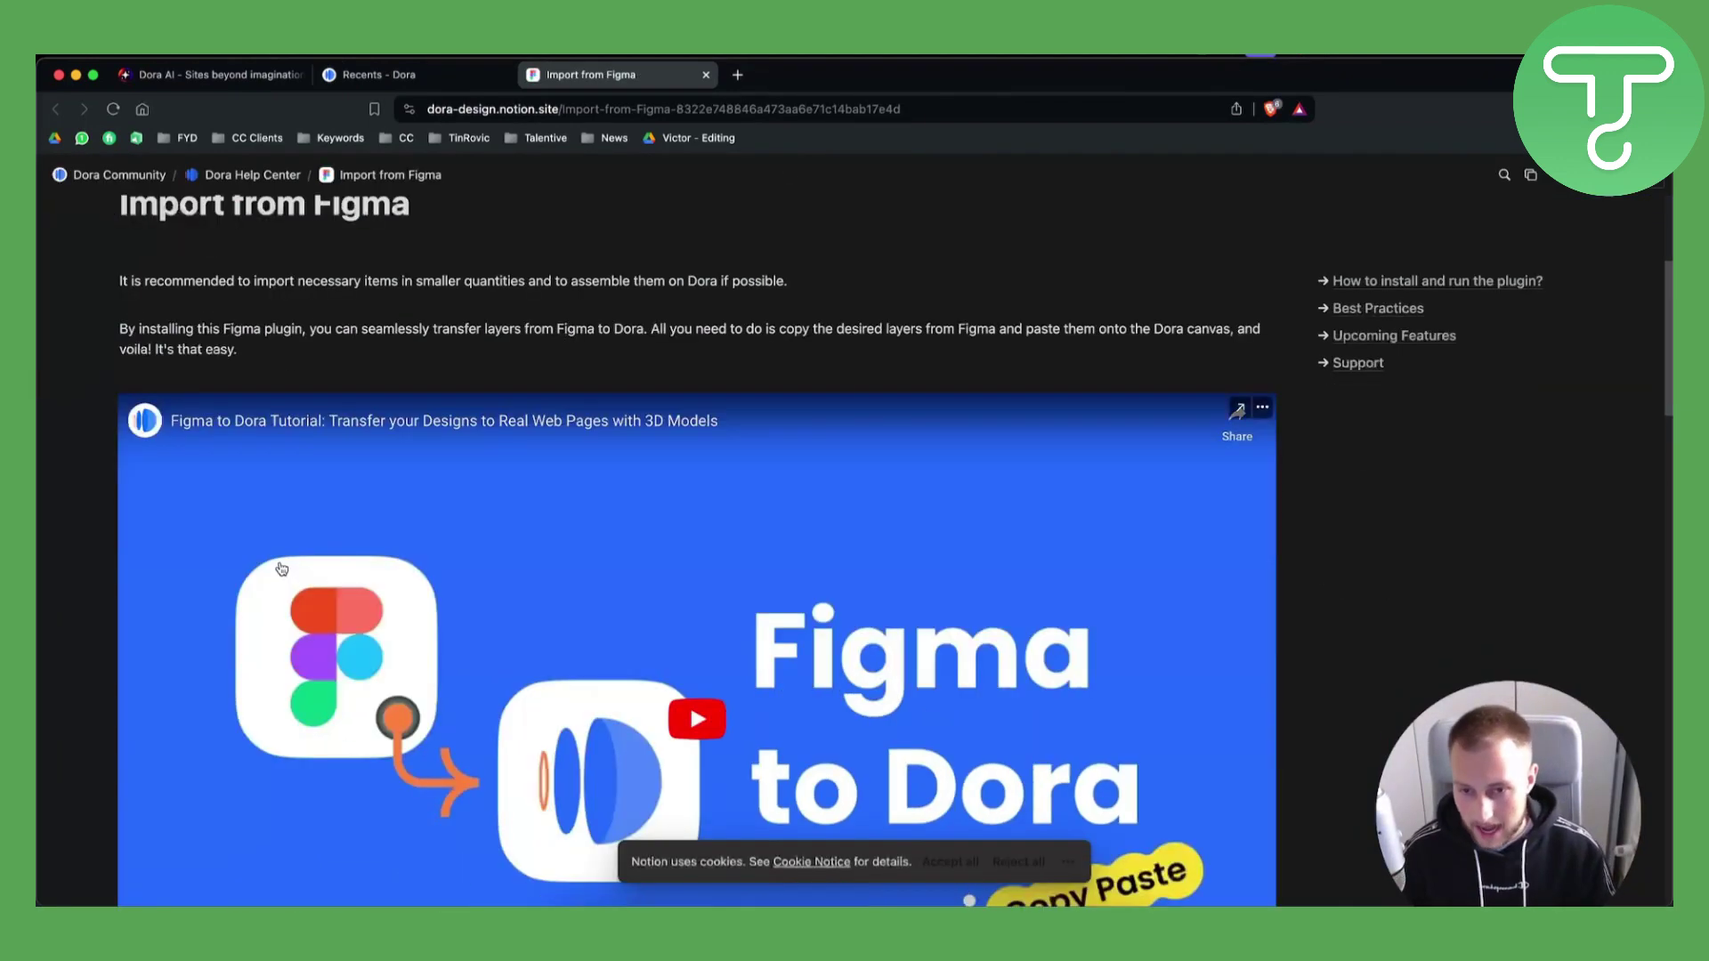
pyautogui.scroll(4, 281, 564)
pyautogui.scroll(-5, 437, 496)
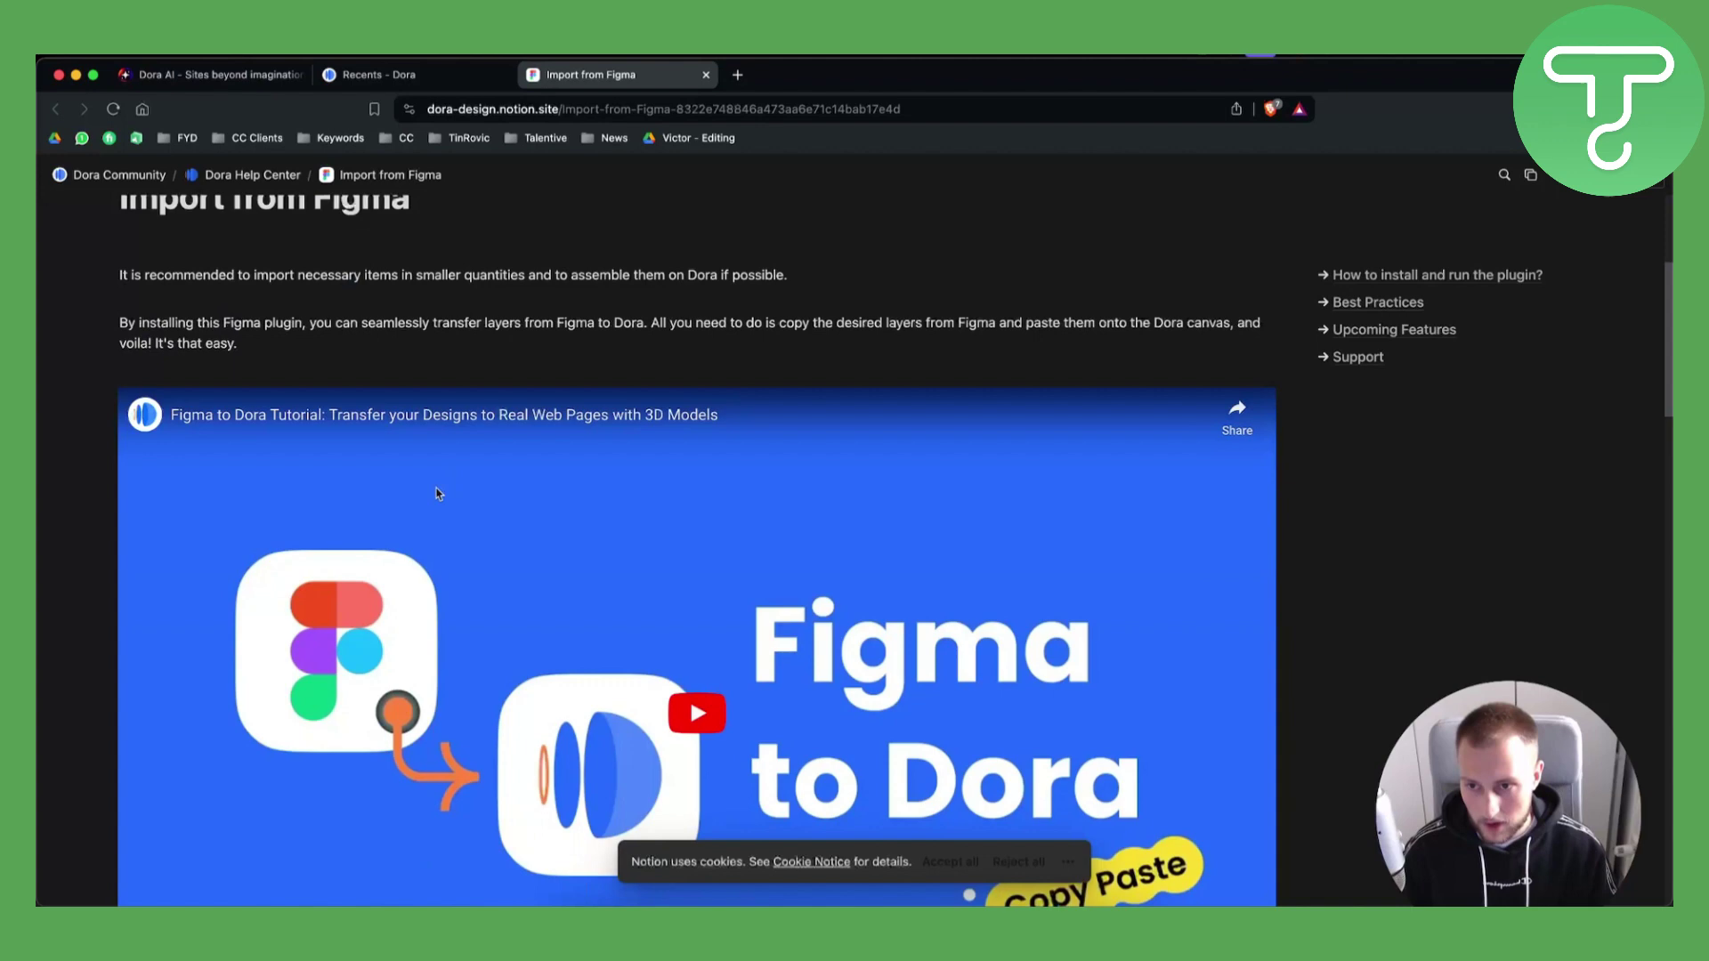
pyautogui.scroll(-3, 436, 497)
pyautogui.scroll(-2, 436, 496)
pyautogui.scroll(-5, 750, 508)
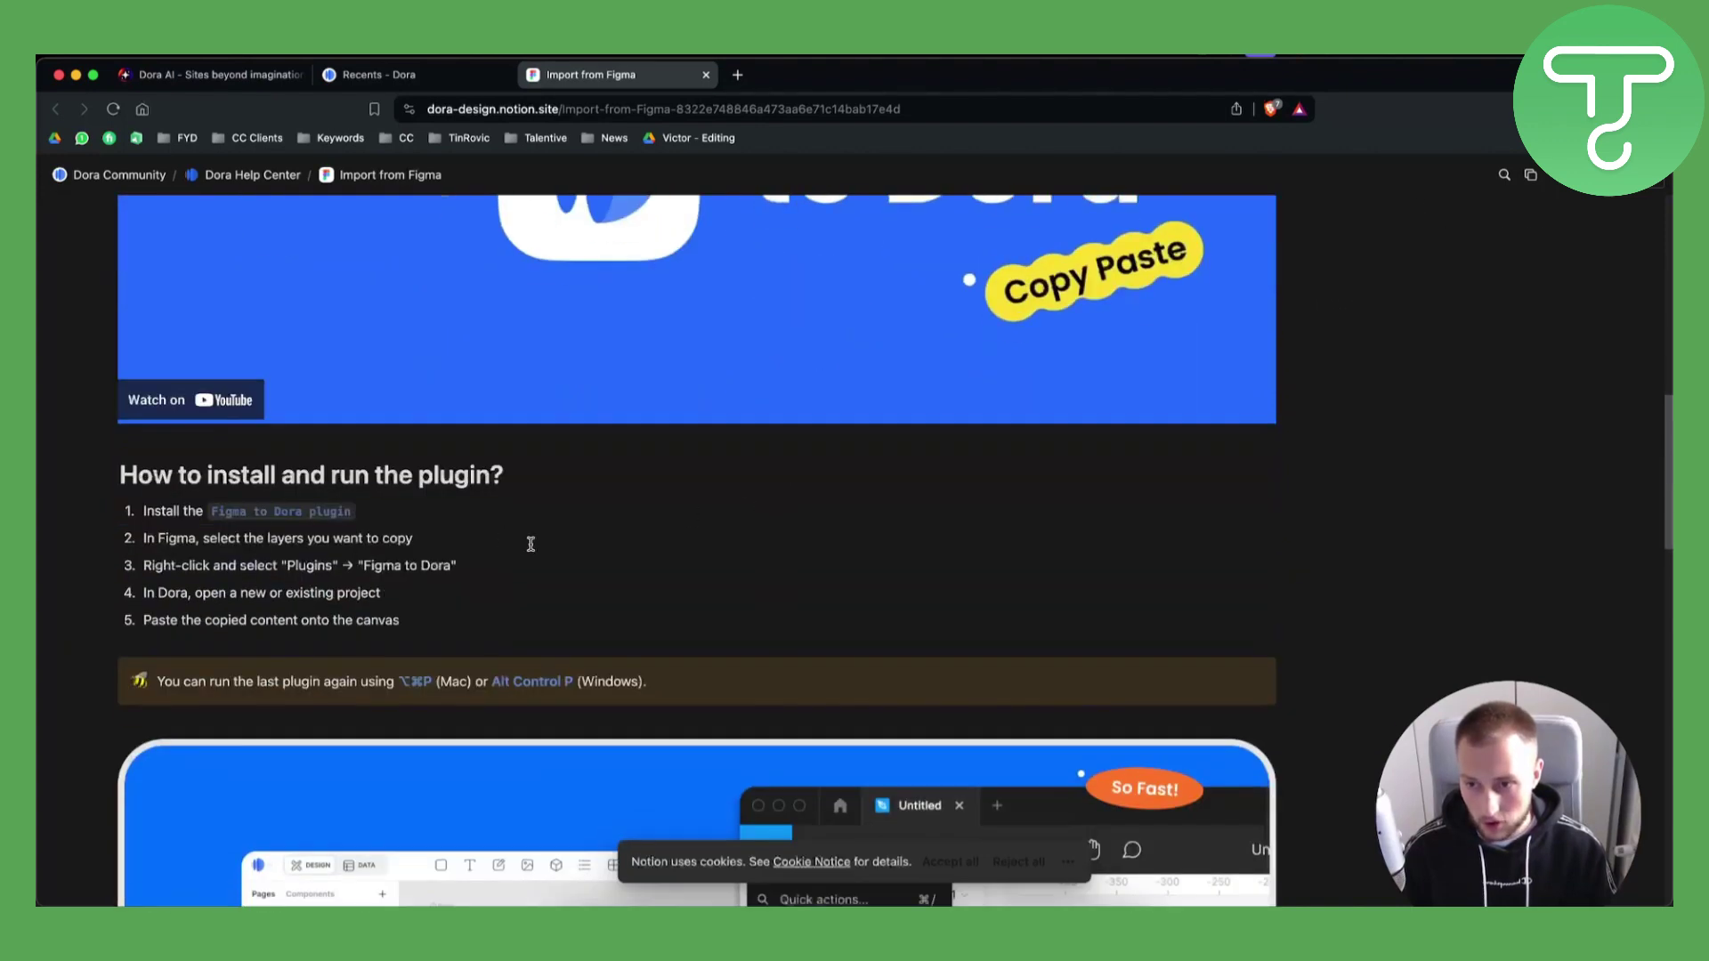
pyautogui.scroll(-2, 467, 529)
pyautogui.scroll(-2, 468, 531)
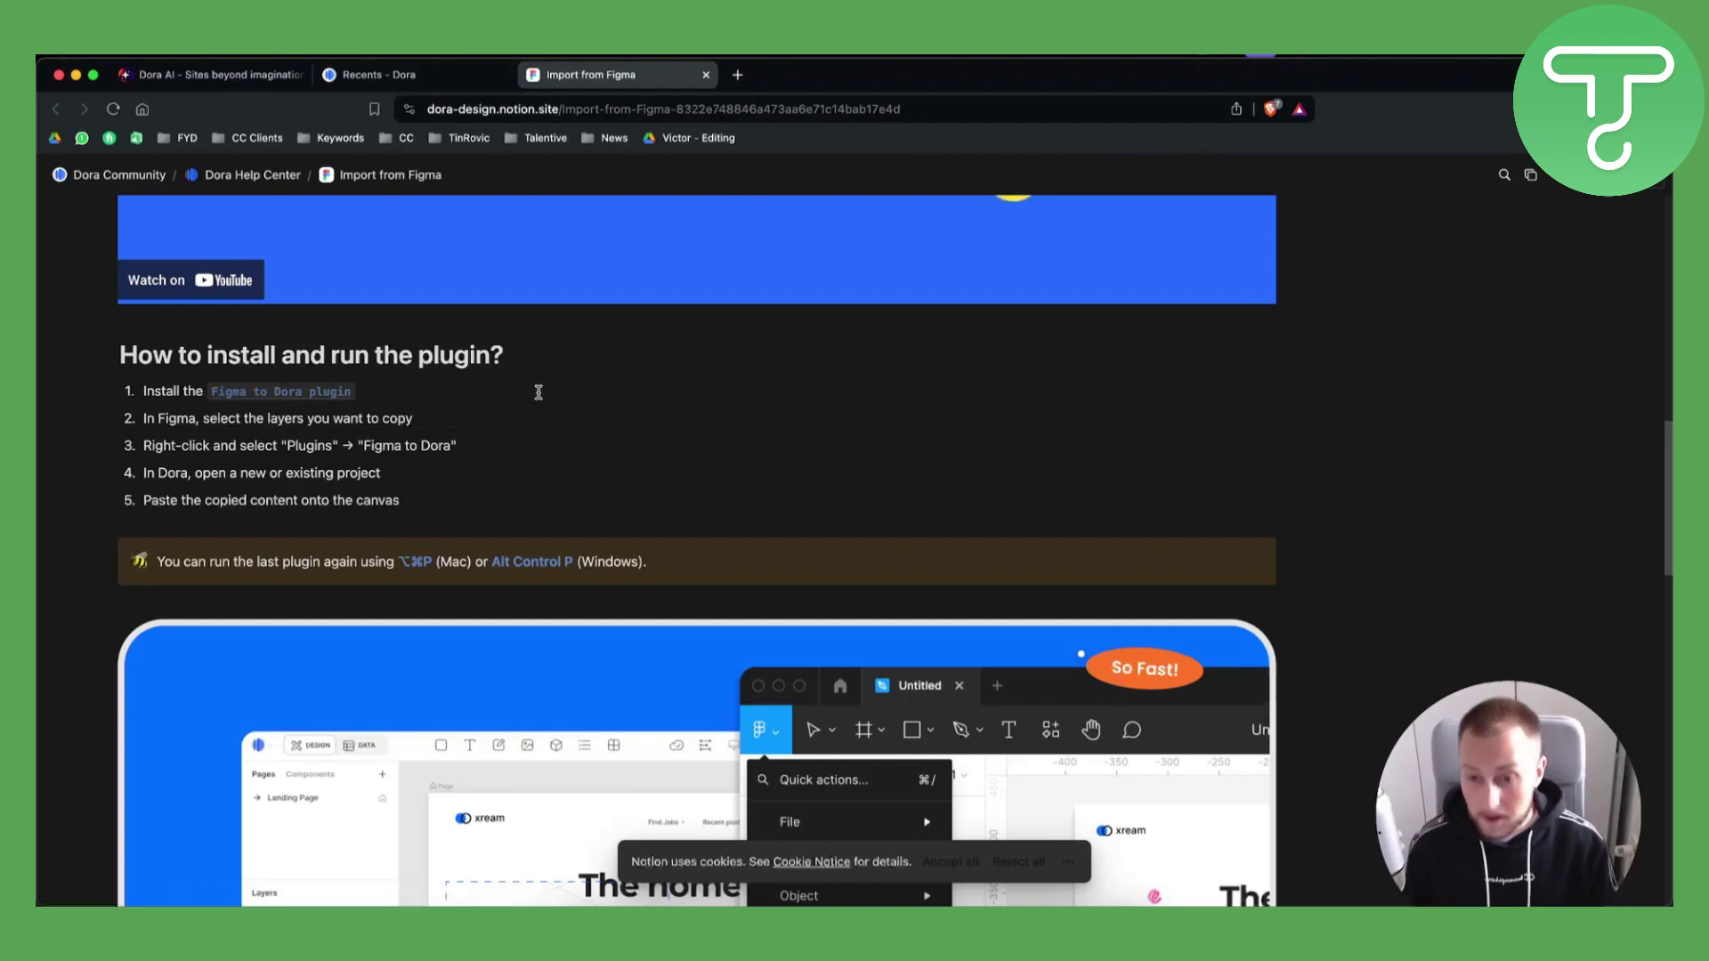
pyautogui.scroll(-1, 541, 393)
pyautogui.scroll(-1, 542, 393)
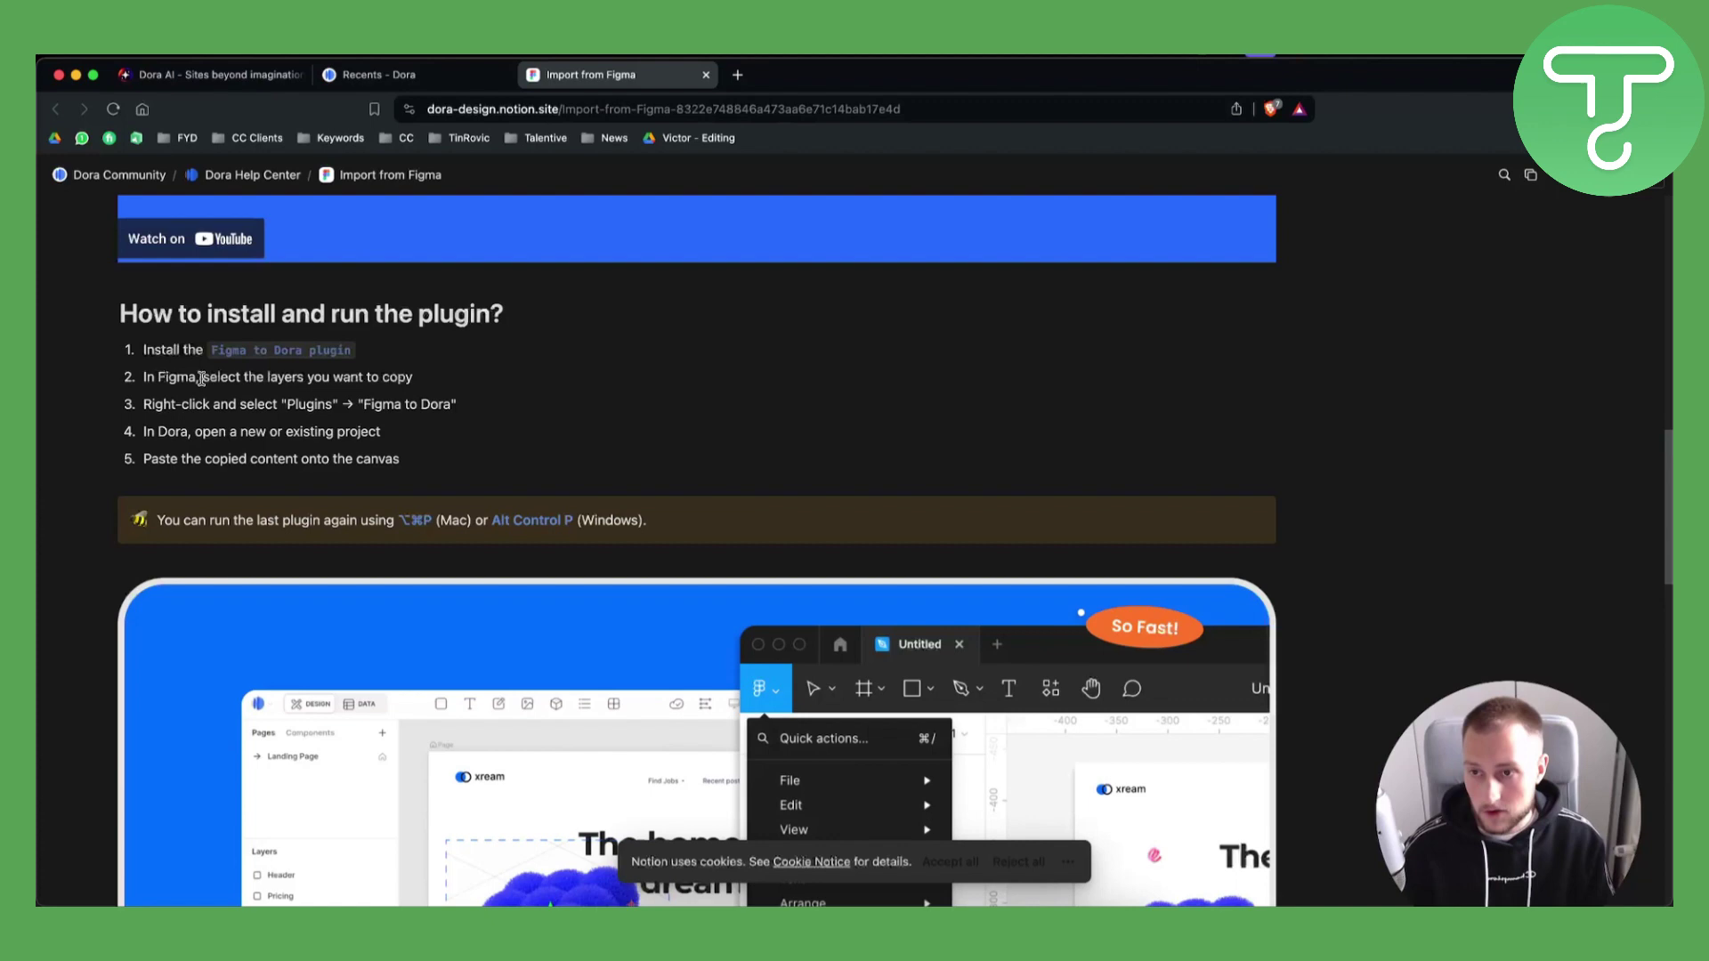
pyautogui.moveTo(203, 377); pyautogui.dragTo(476, 380)
pyautogui.click(491, 381)
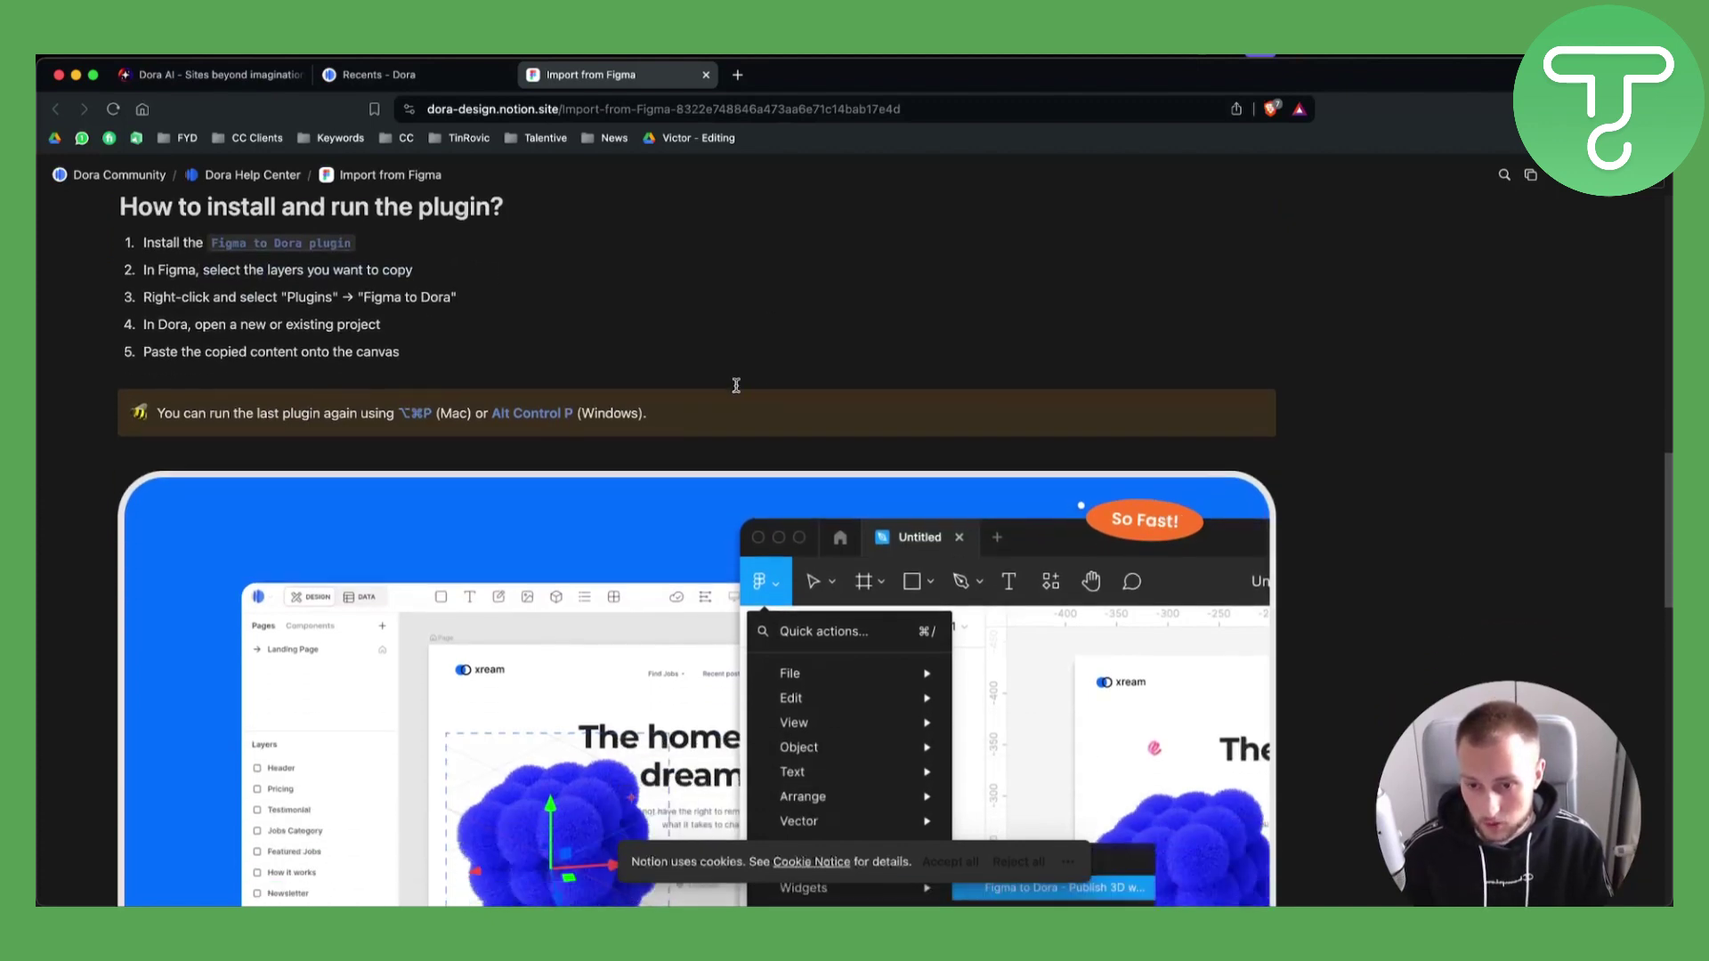
pyautogui.scroll(-3, 602, 468)
pyautogui.scroll(-3, 717, 400)
pyautogui.scroll(-2, 775, 602)
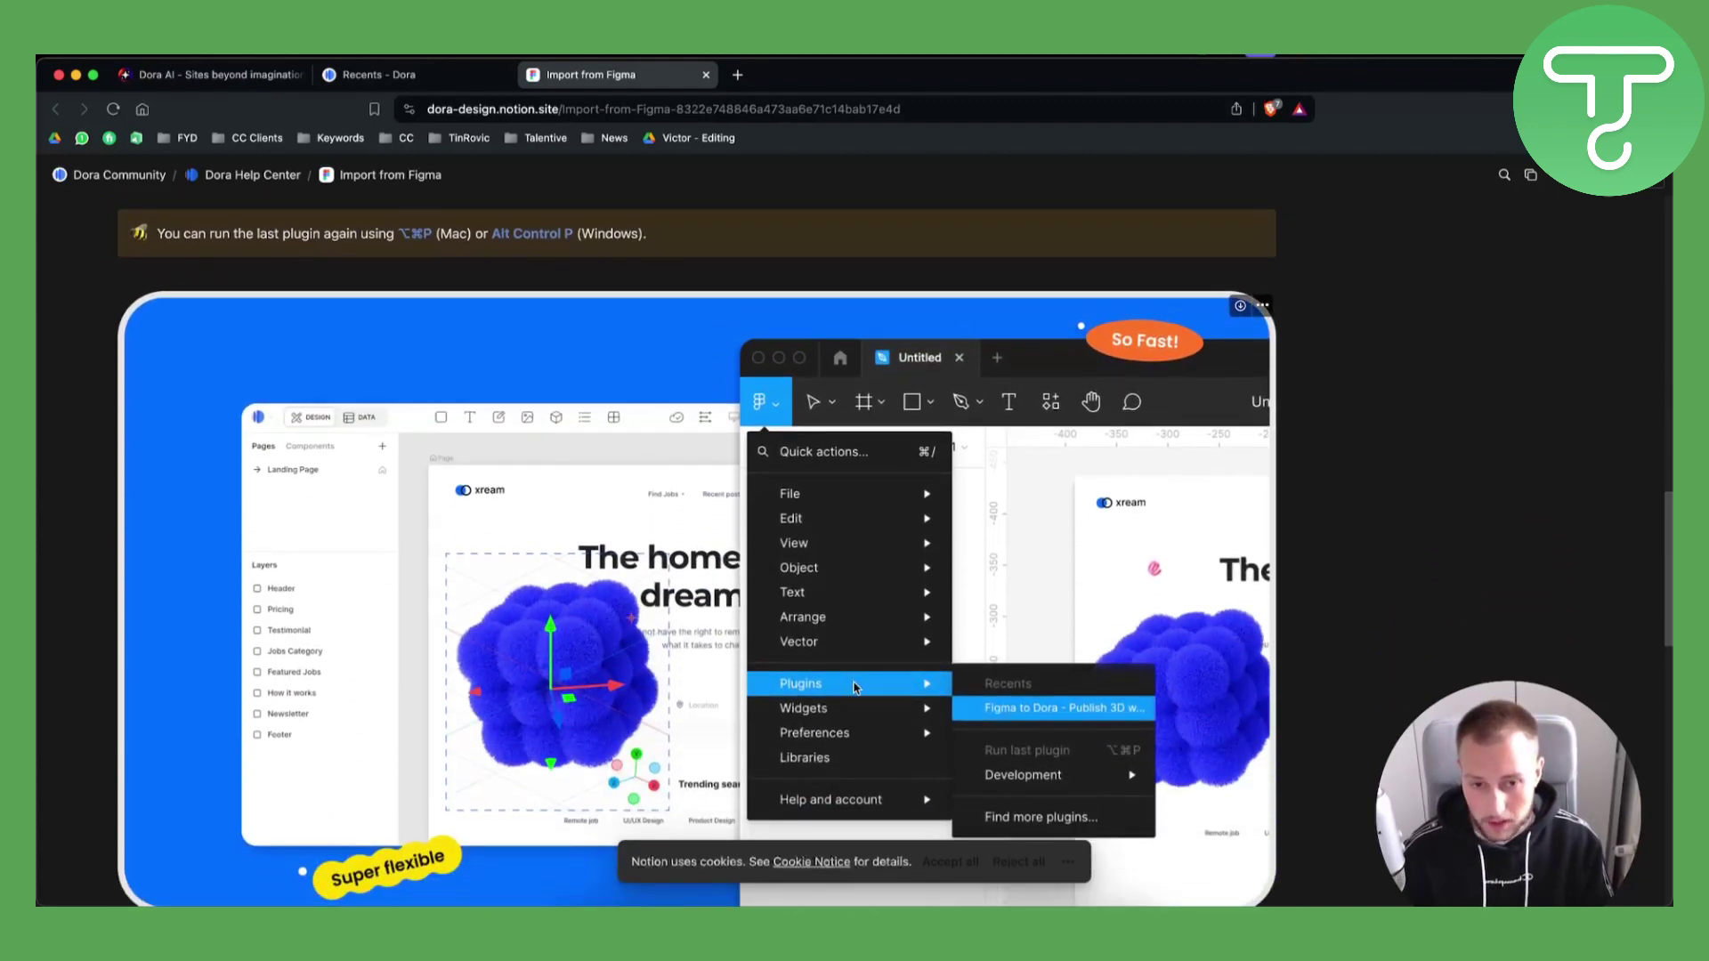
pyautogui.scroll(2, 734, 587)
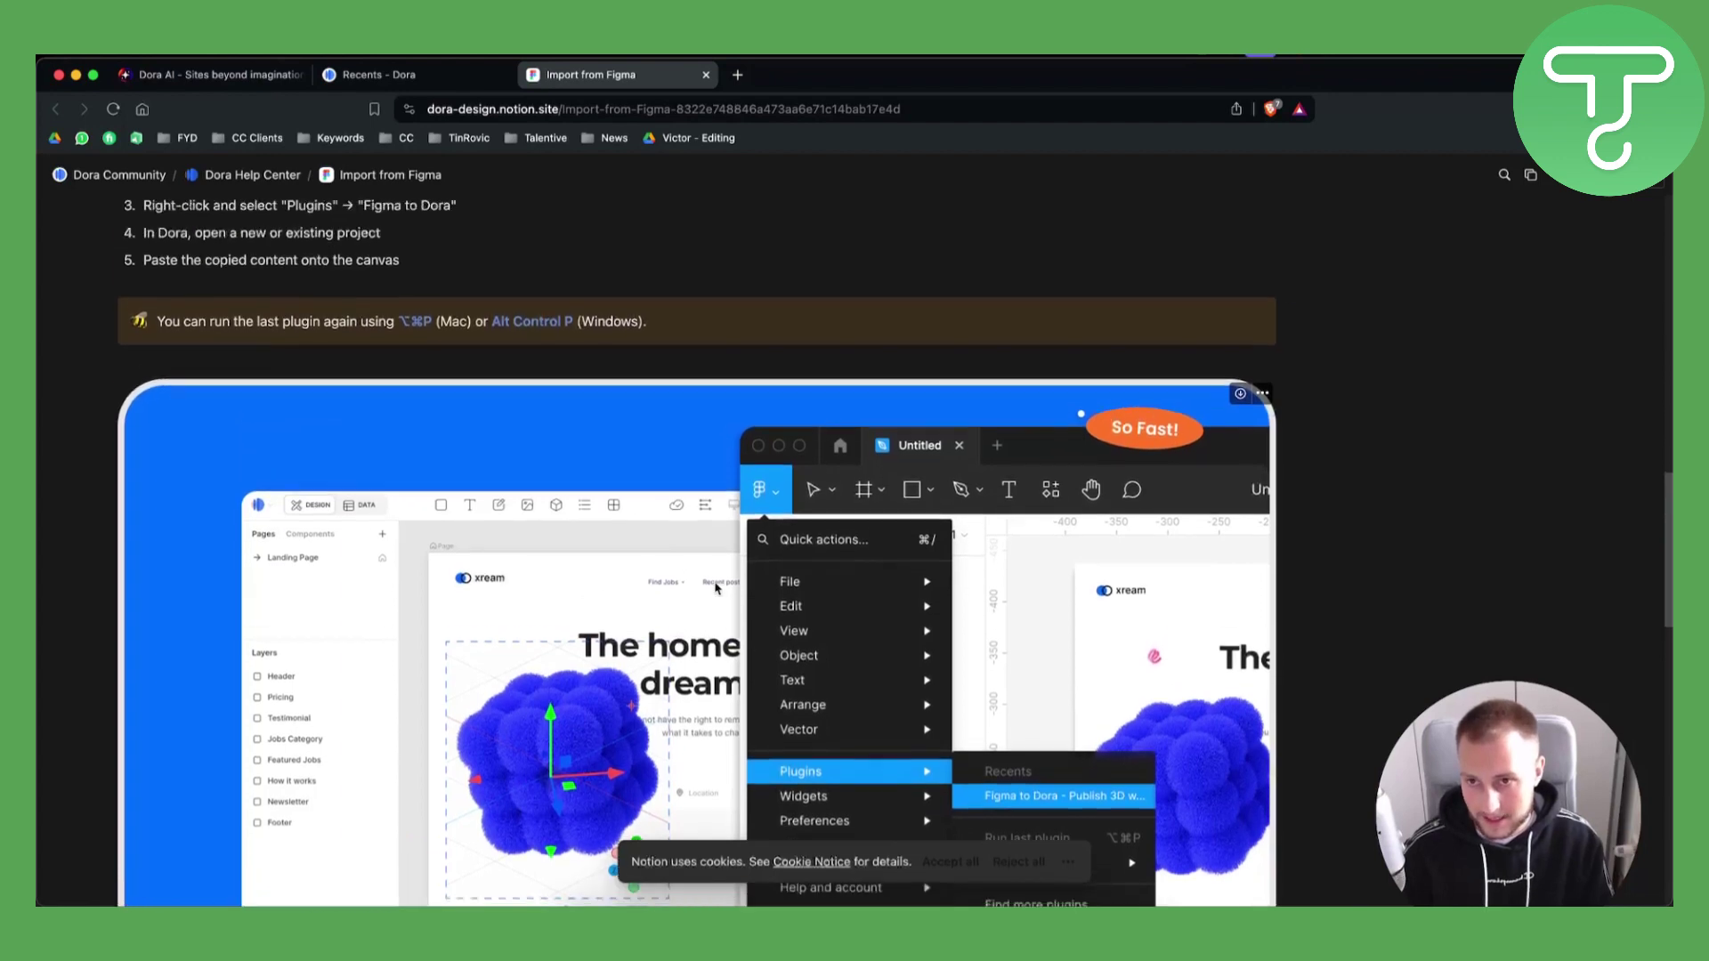
pyautogui.scroll(1, 327, 428)
pyautogui.scroll(1, 326, 271)
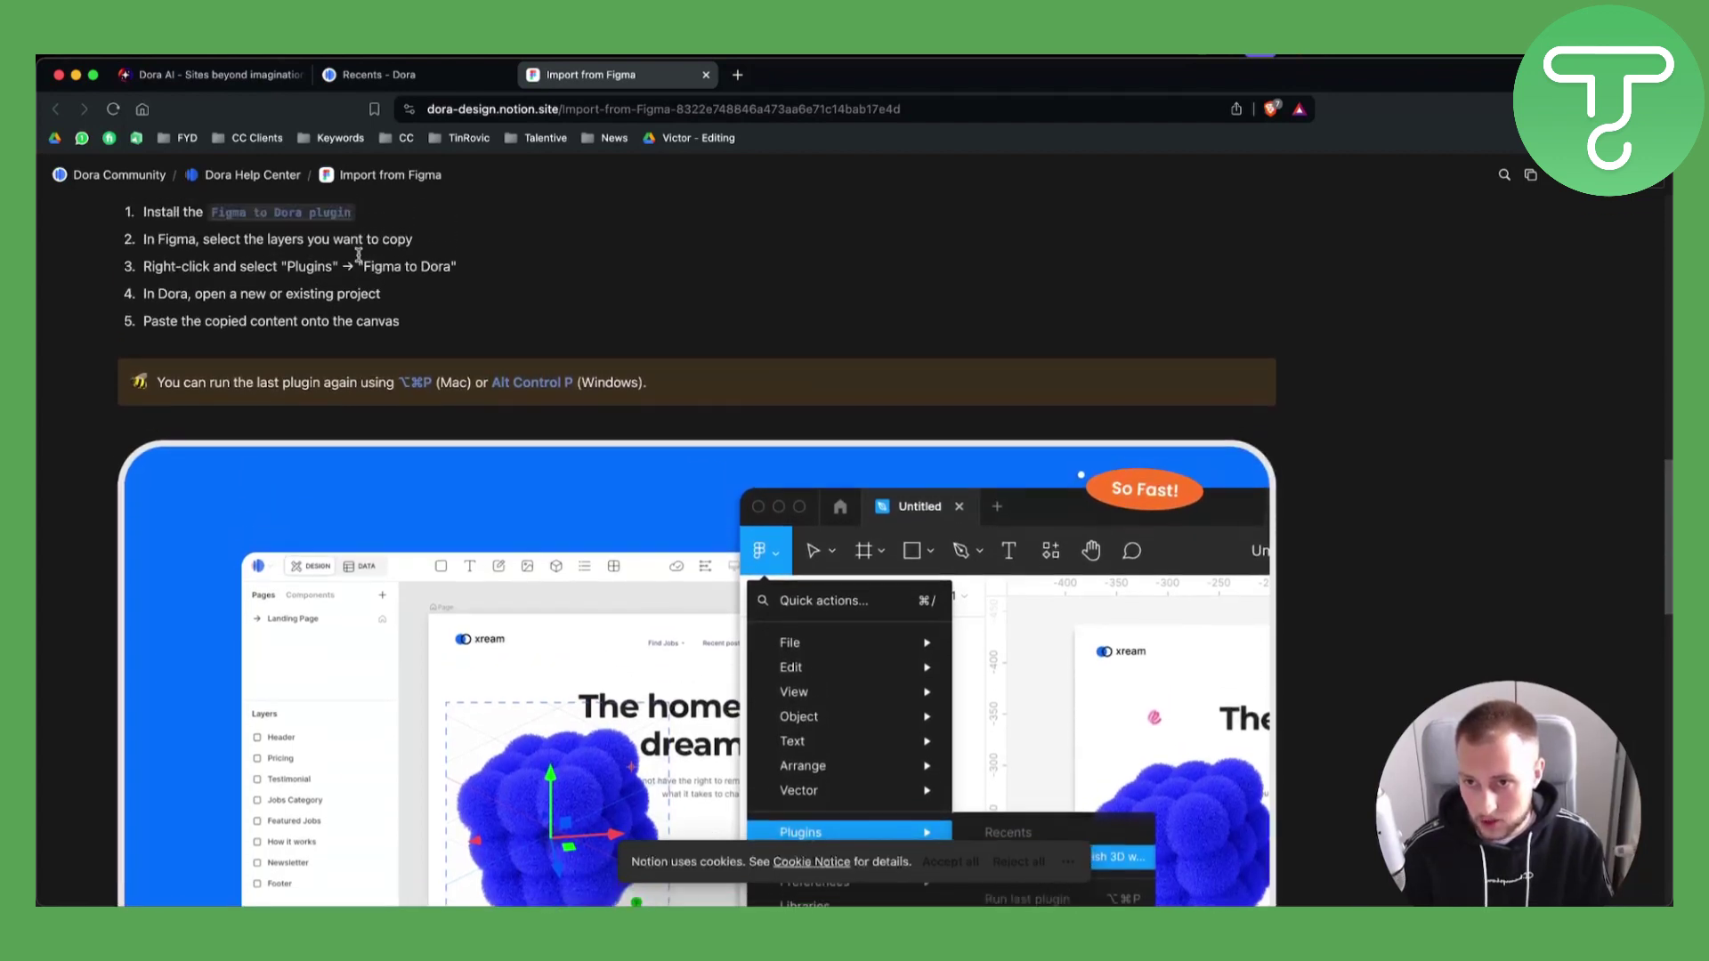
pyautogui.scroll(1, 360, 254)
pyautogui.moveTo(360, 333); pyautogui.dragTo(456, 337)
pyautogui.click(739, 349)
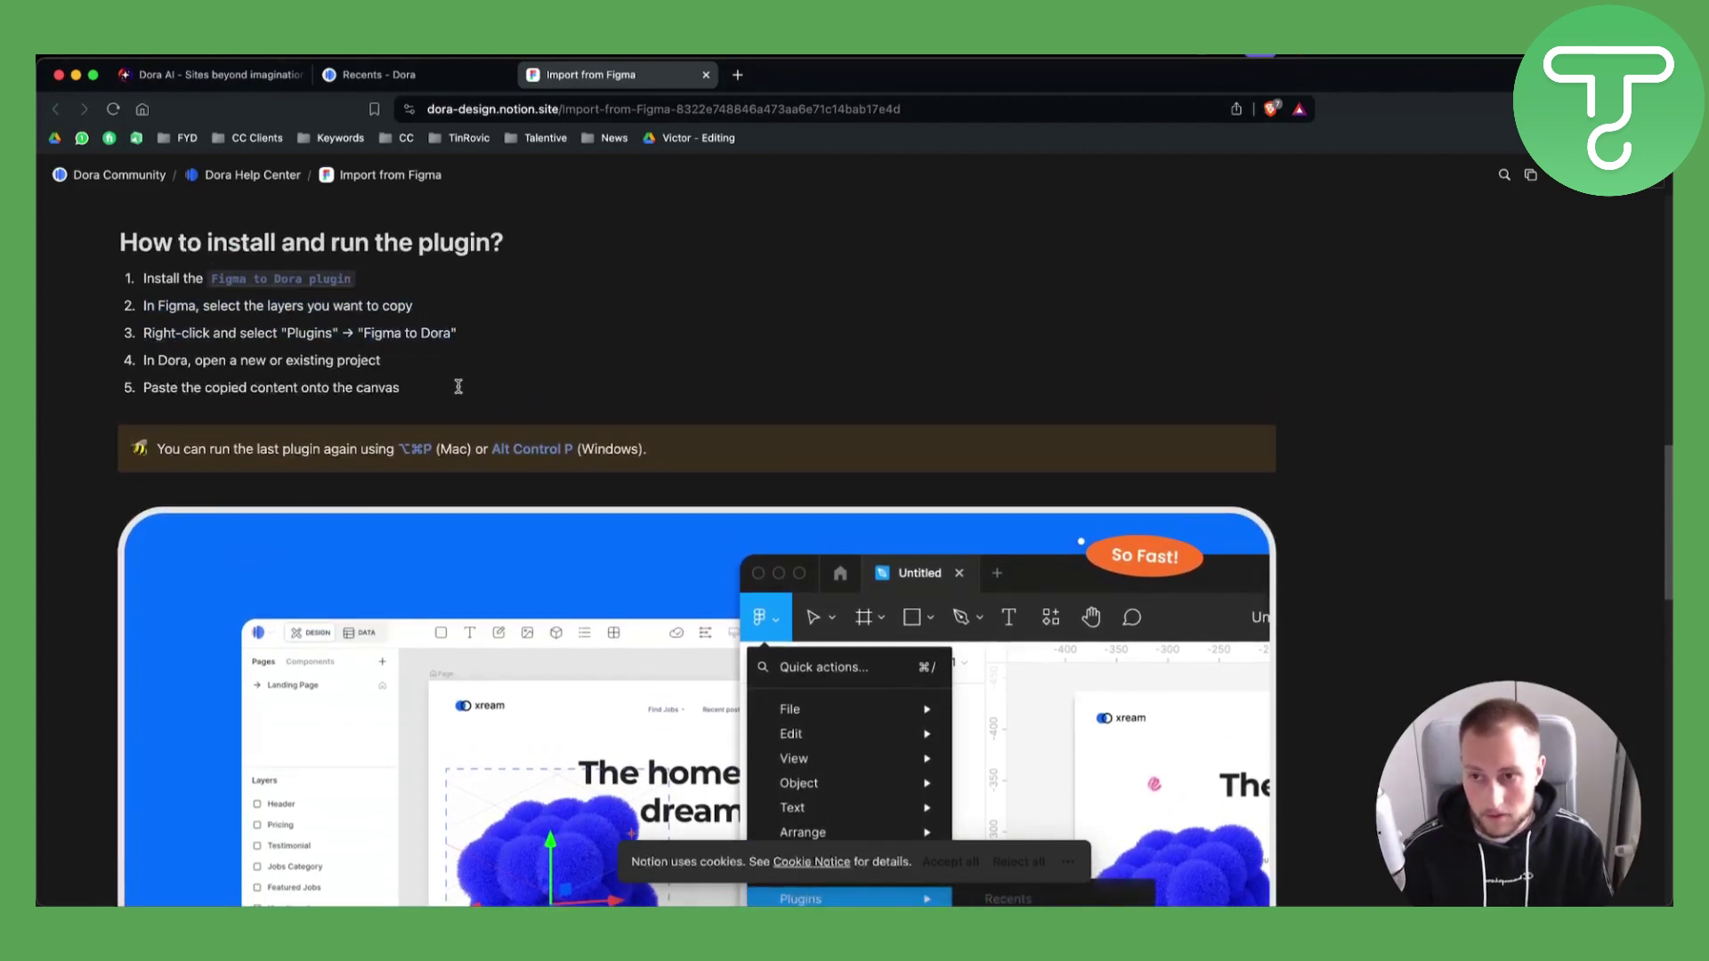
pyautogui.scroll(-2, 459, 387)
pyautogui.scroll(2, 246, 258)
pyautogui.scroll(1, 245, 334)
pyautogui.moveTo(240, 376); pyautogui.dragTo(387, 380)
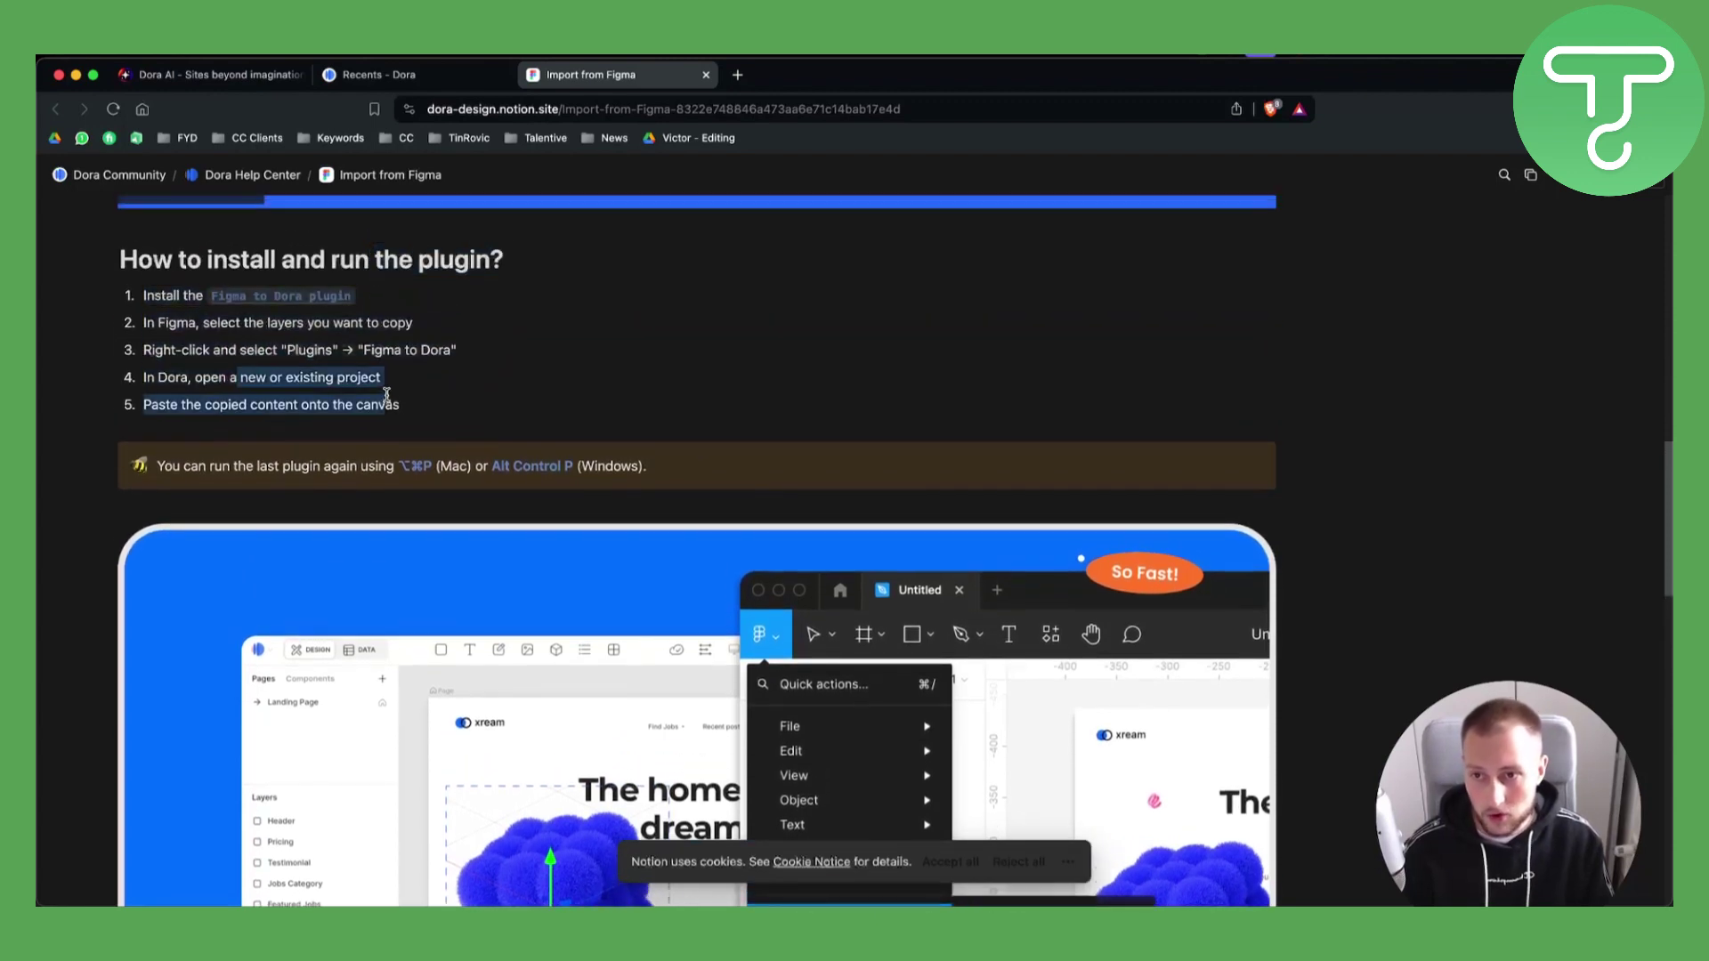
pyautogui.click(169, 400)
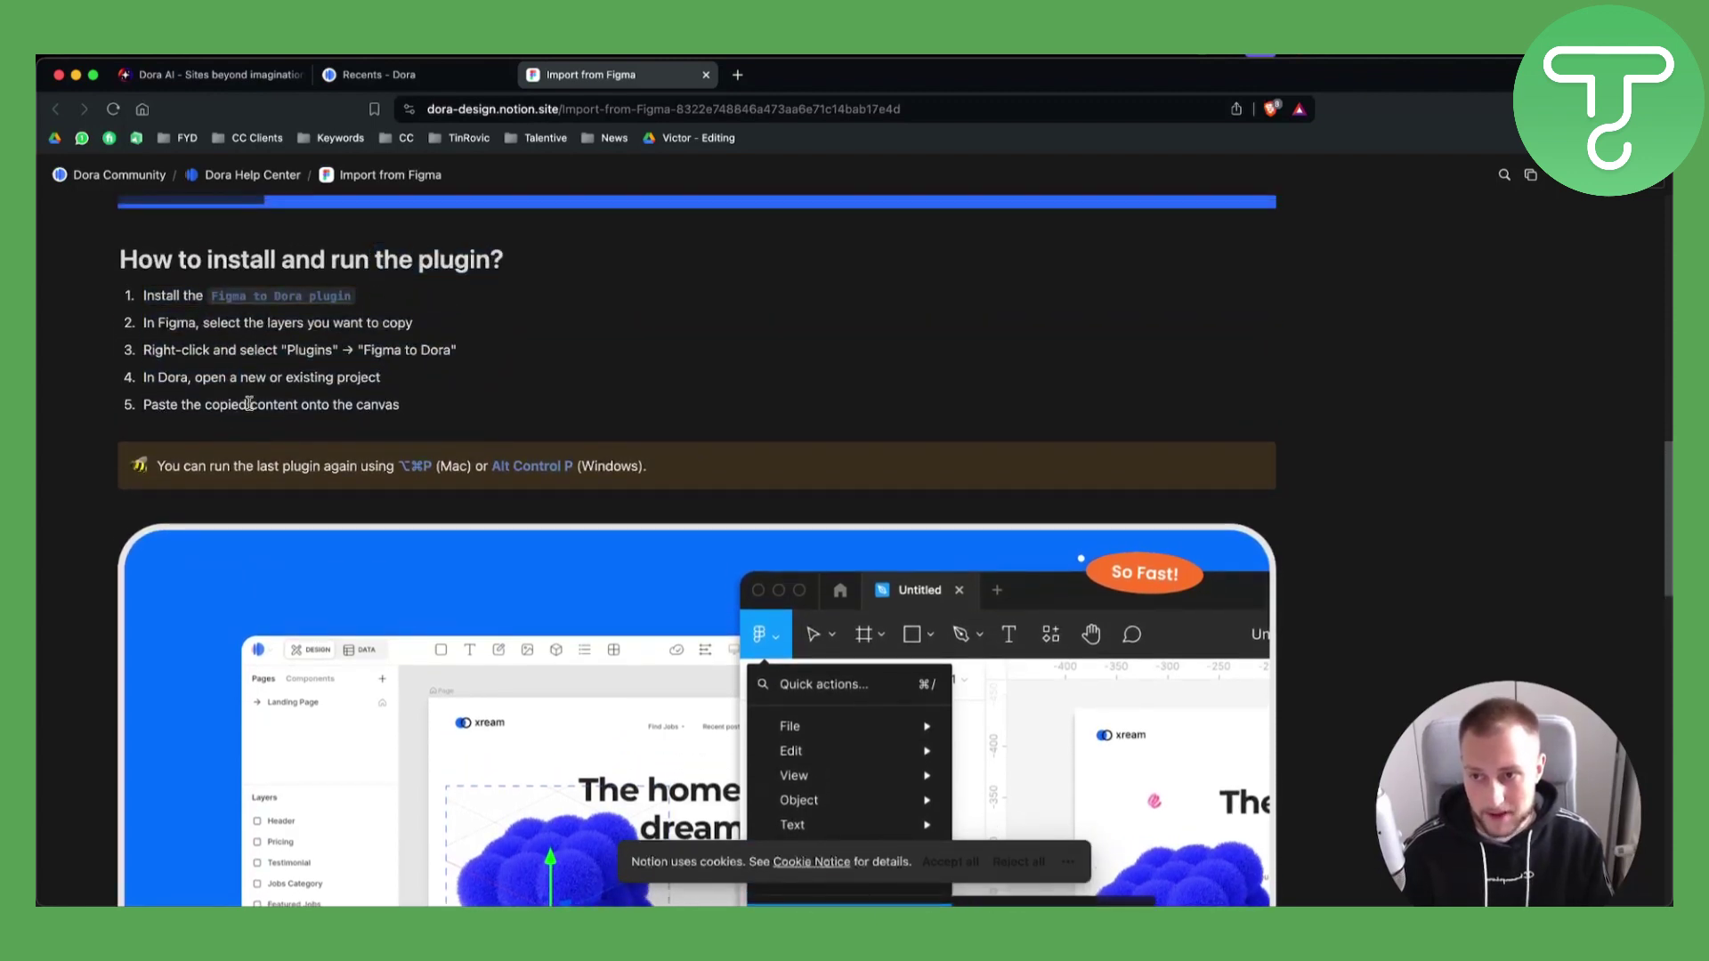
pyautogui.scroll(-5, 638, 438)
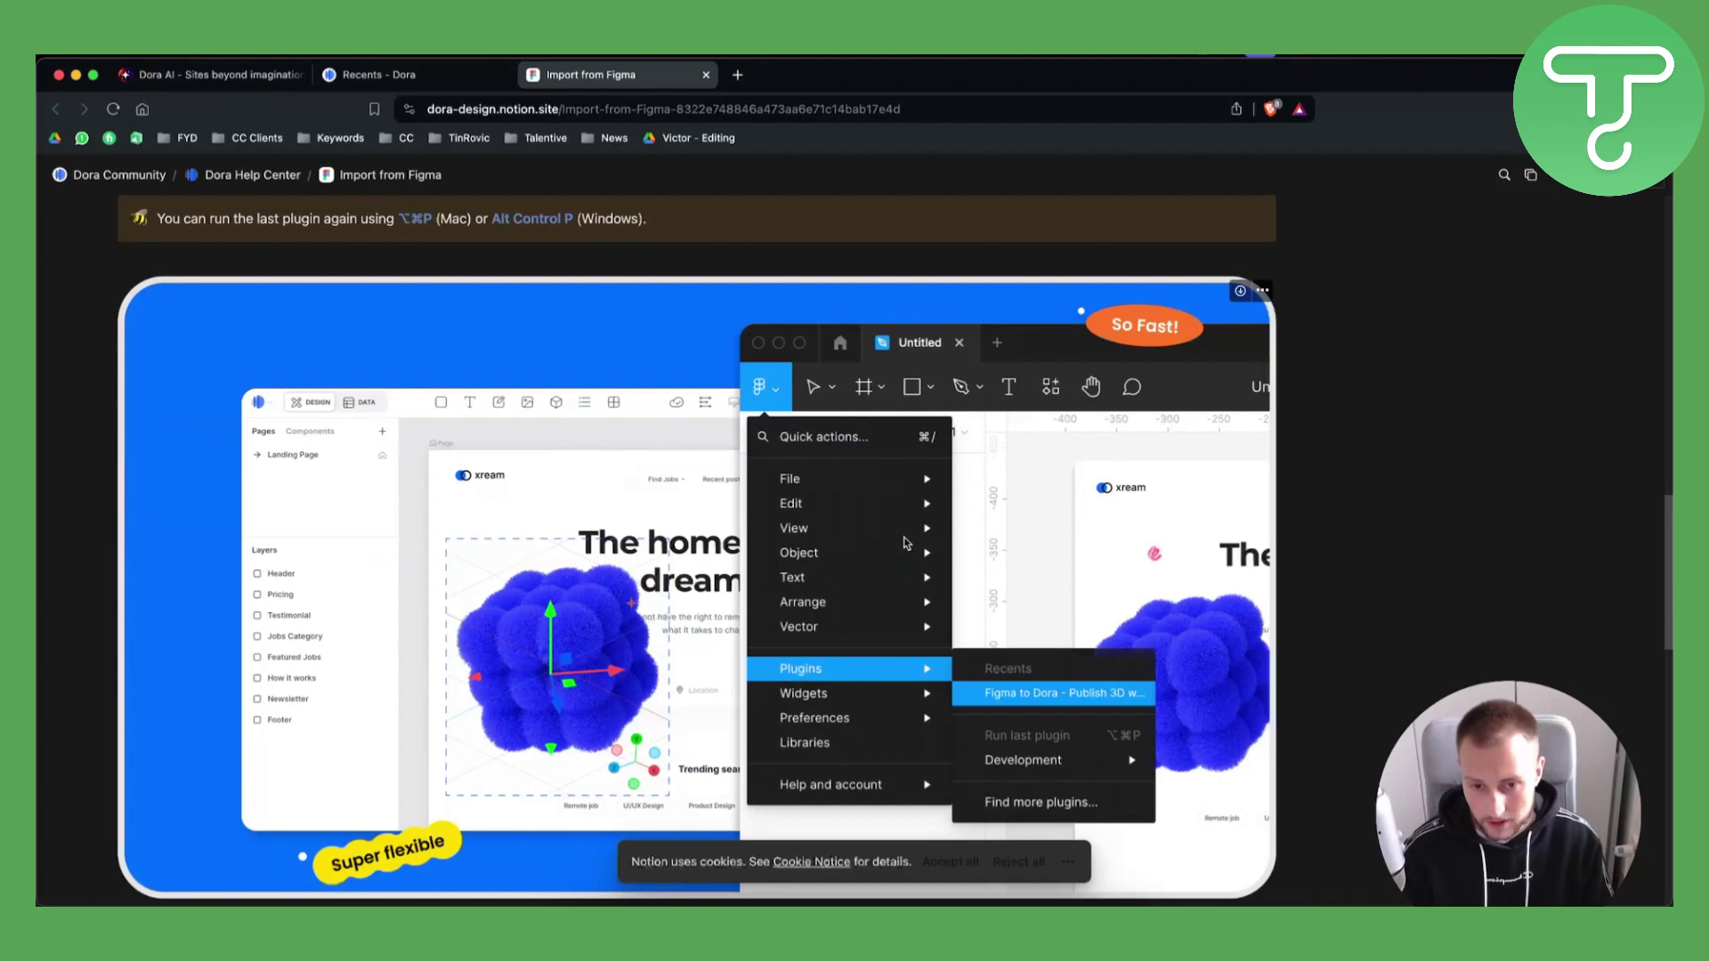
pyautogui.scroll(-3, 668, 480)
pyautogui.scroll(3, 697, 512)
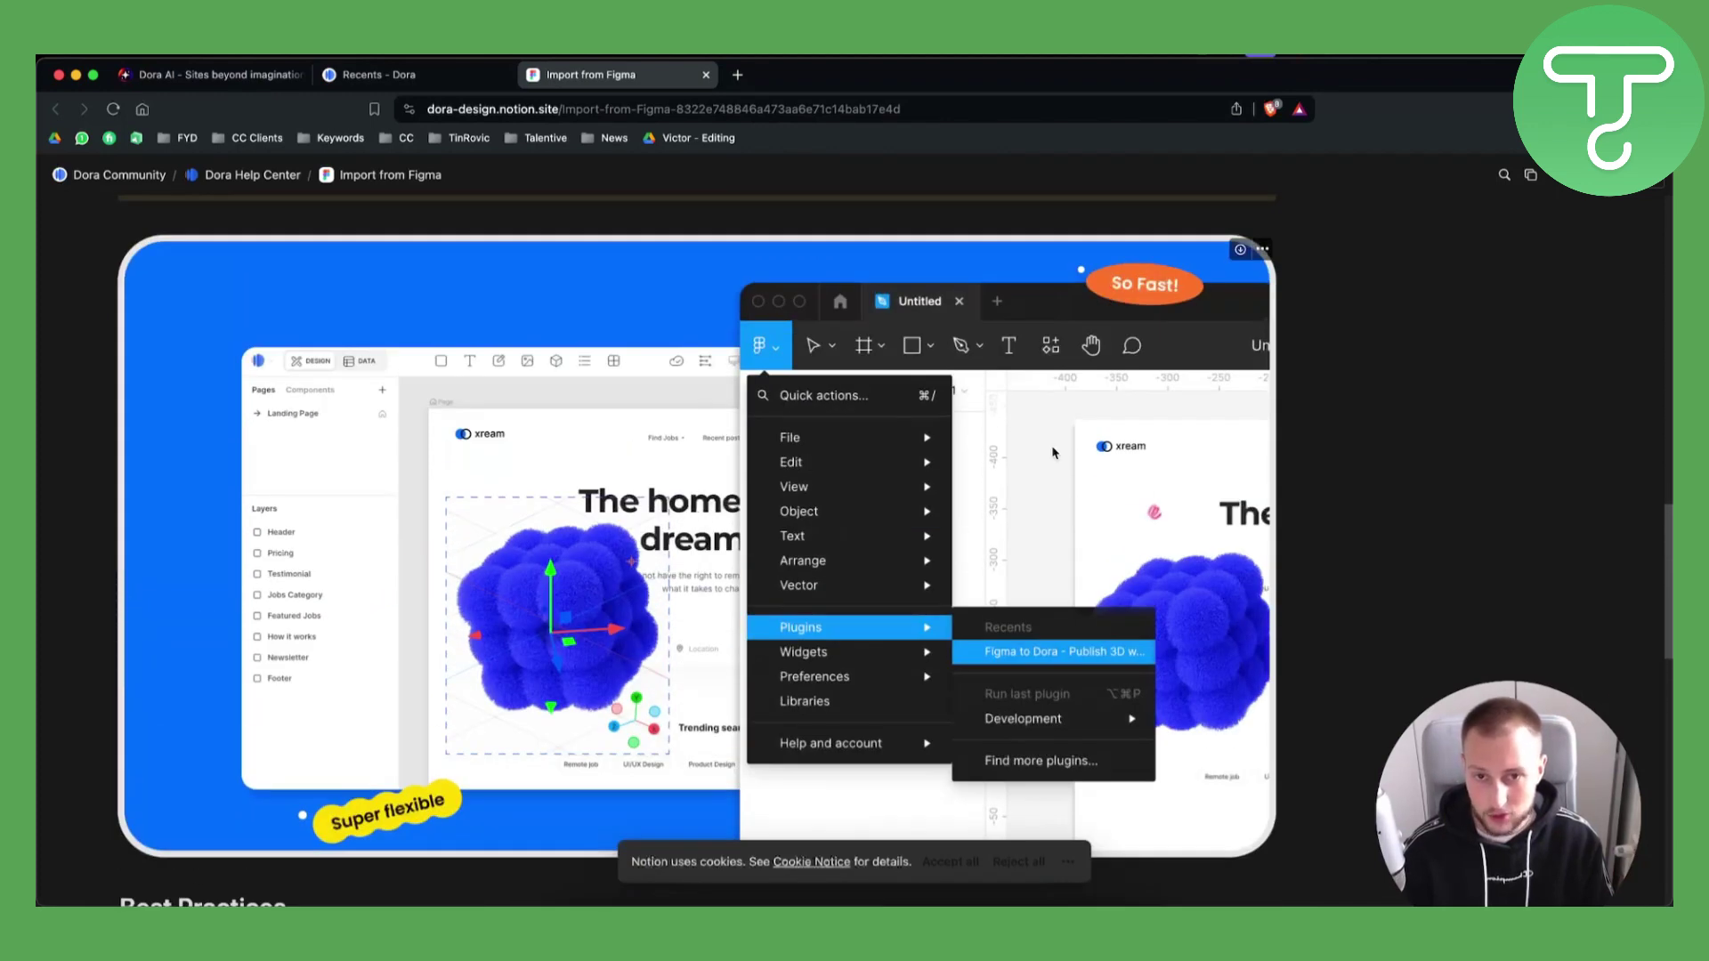
pyautogui.scroll(5, 1054, 452)
# Step: Load the suggested Figma page in a new browser tab
pyautogui.press('super+t')
pyautogui.write('f')
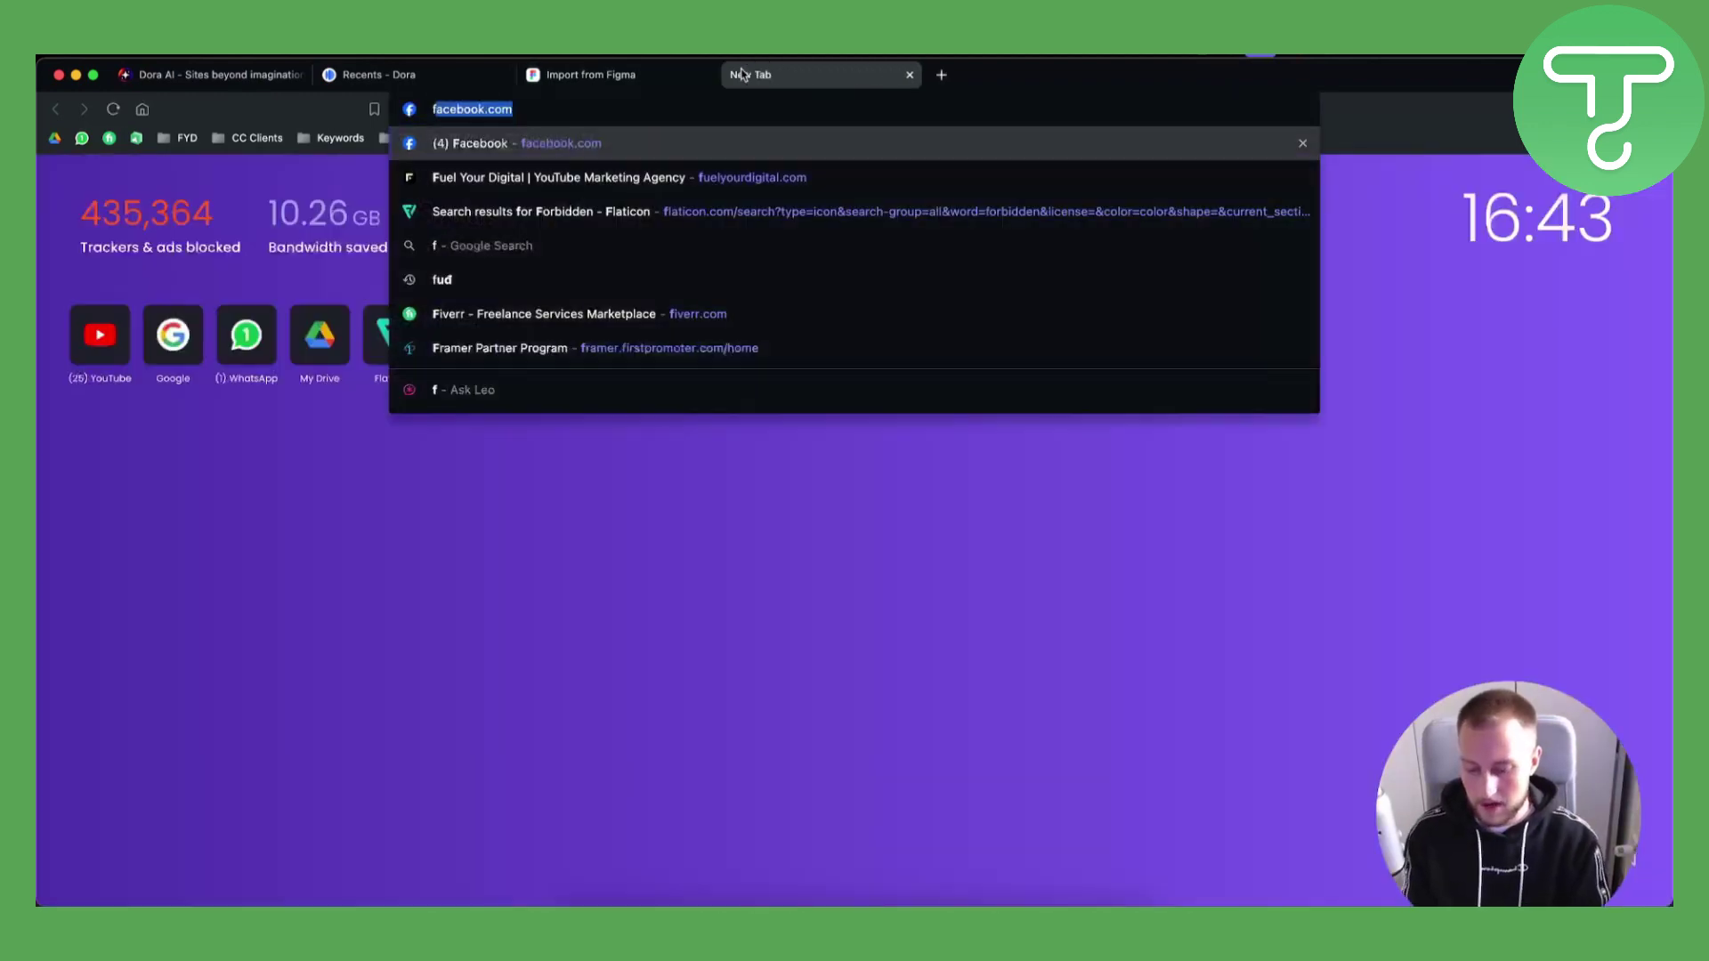
pyautogui.write('igma')
pyautogui.press('Return')
pyautogui.click(595, 75)
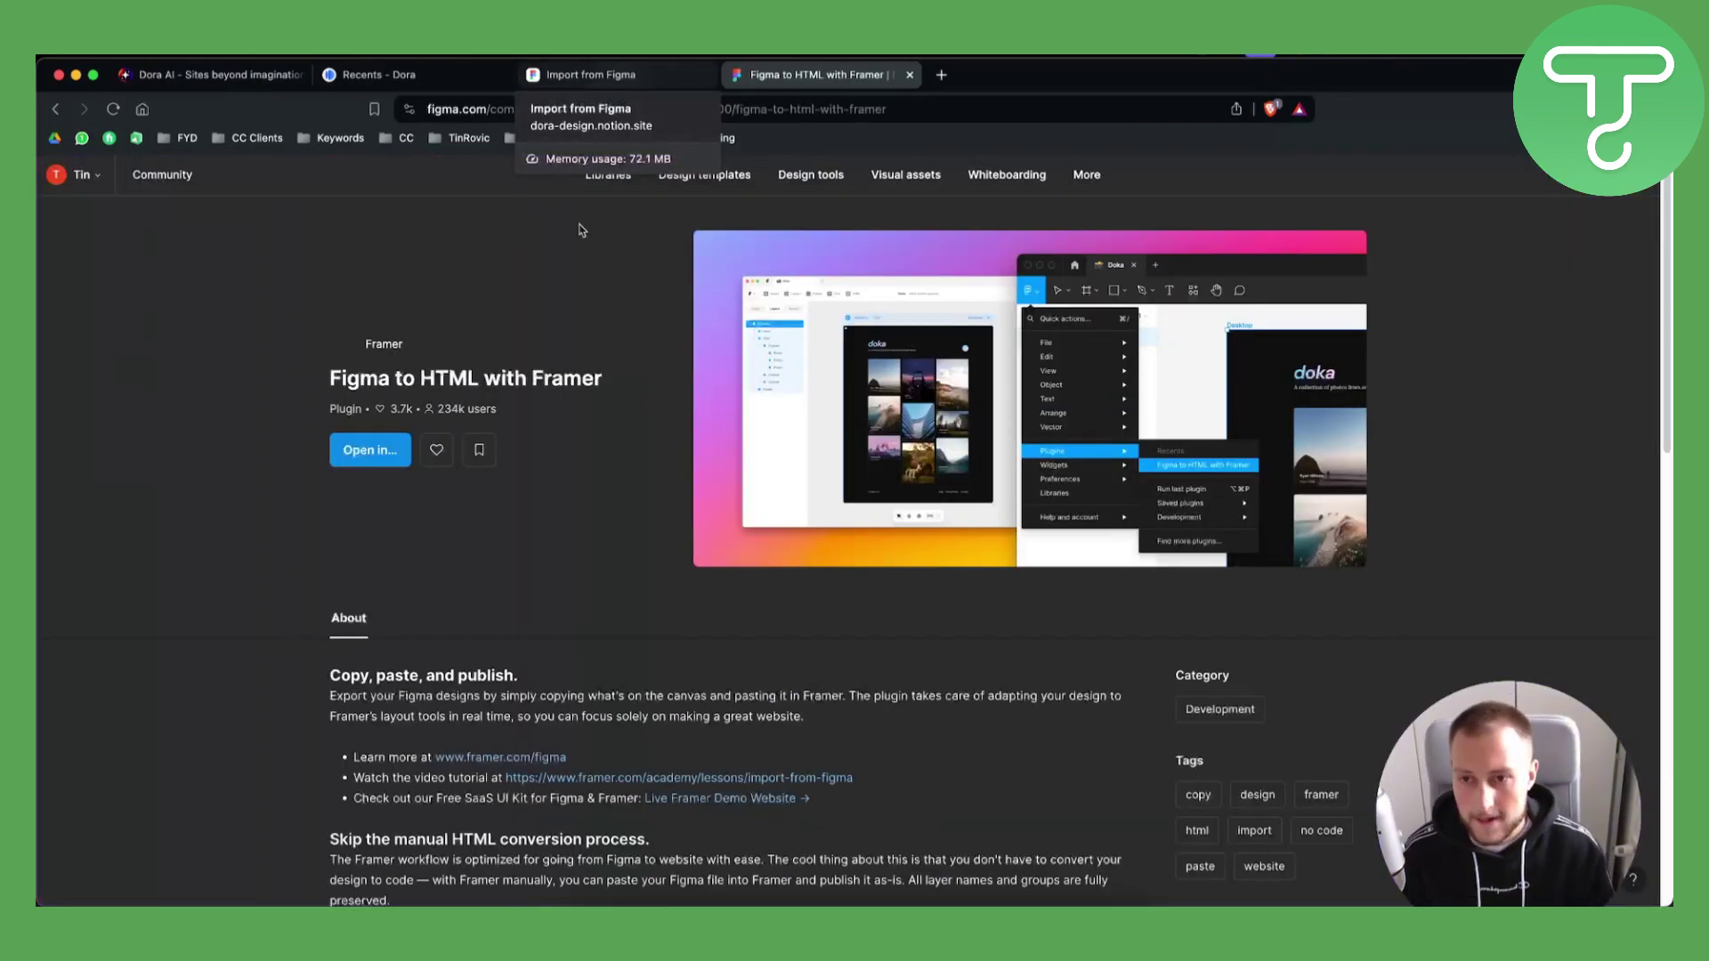
# Step: Open the UXCIRCLE Design System V1.0 file from the Community Libraries category
pyautogui.click(98, 182)
pyautogui.click(164, 174)
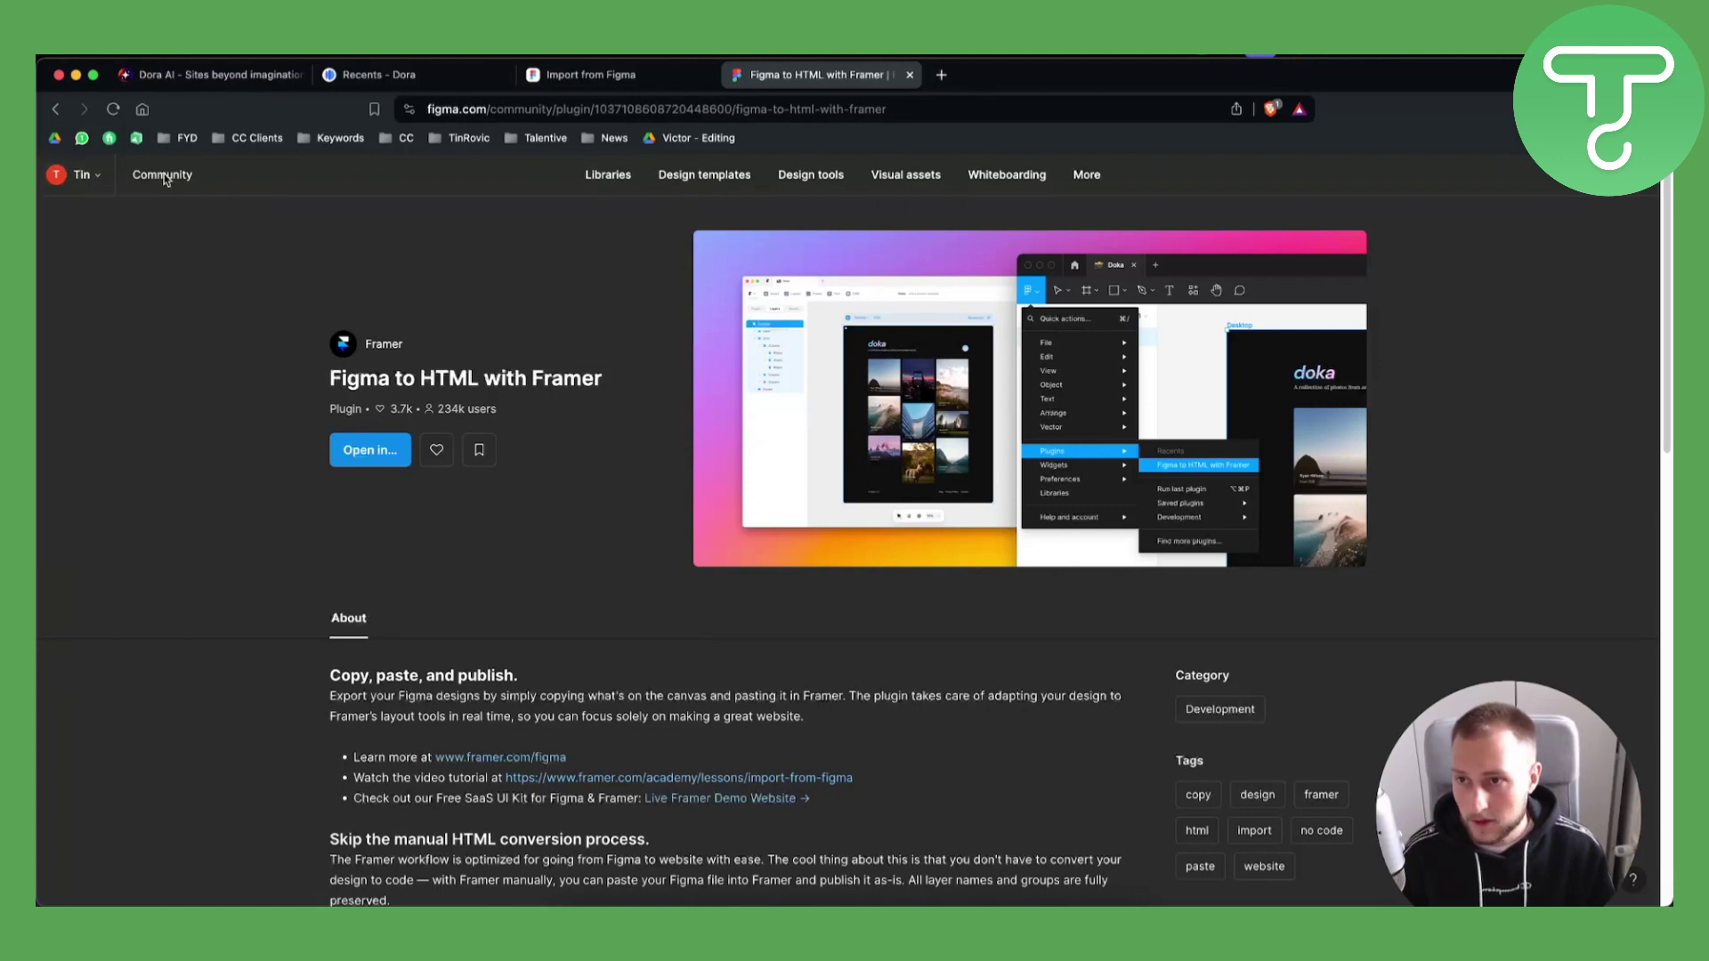
pyautogui.click(608, 174)
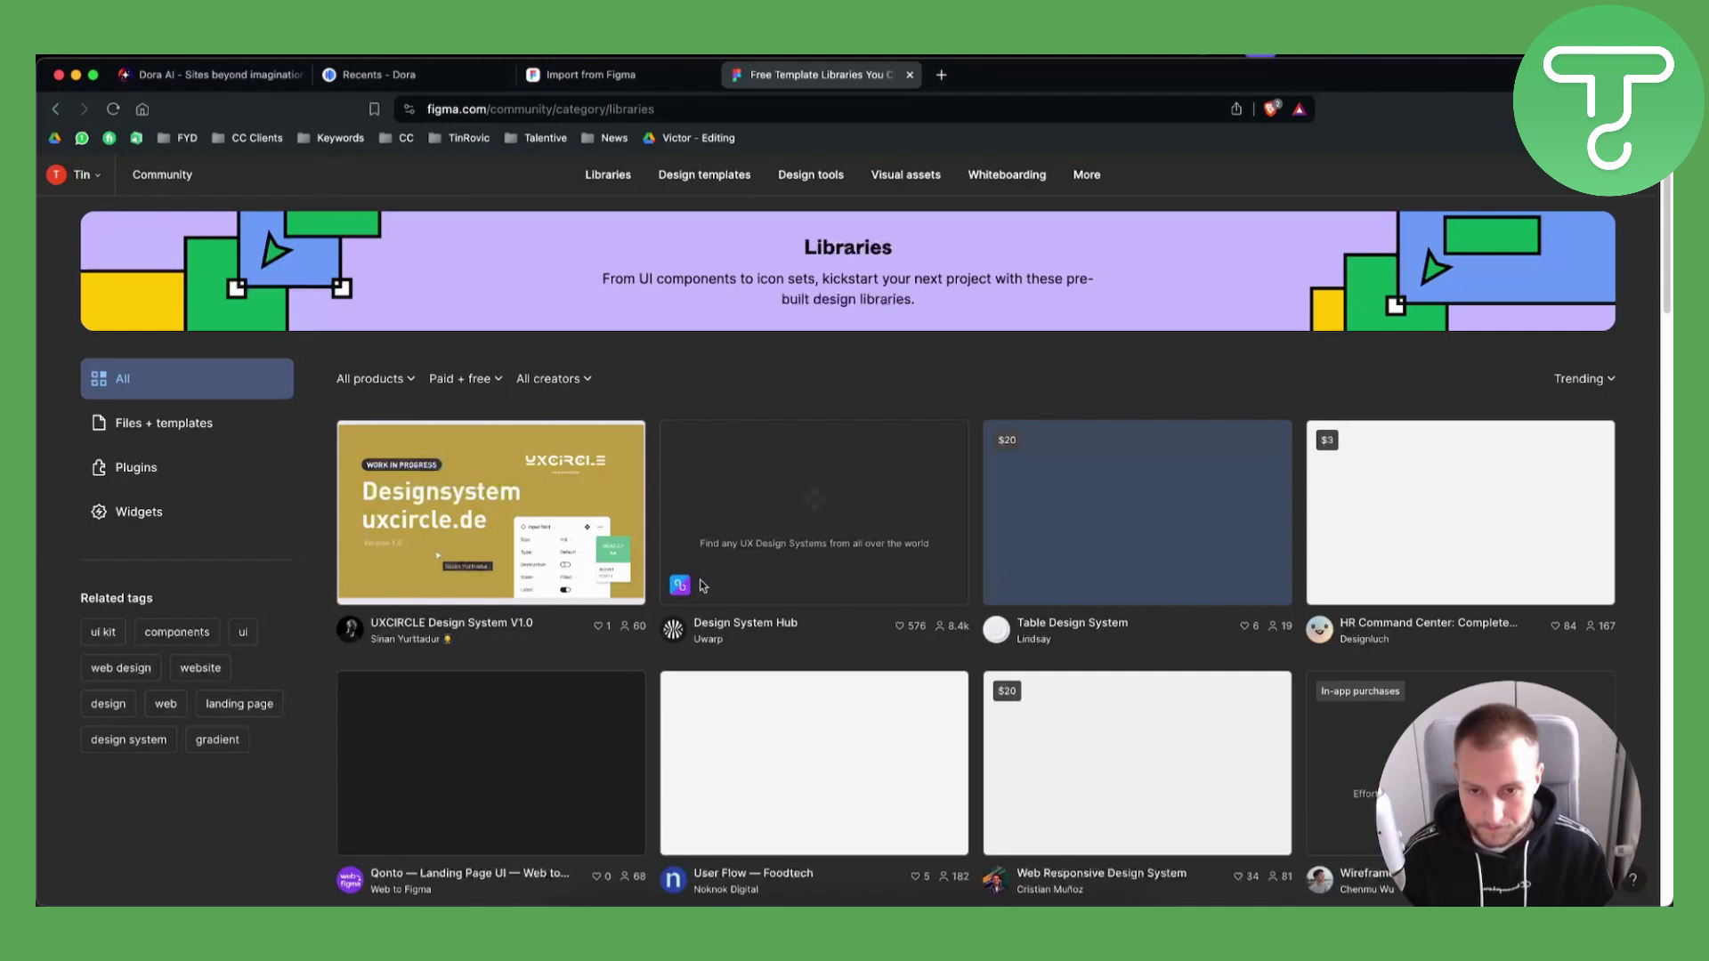
pyautogui.click(435, 558)
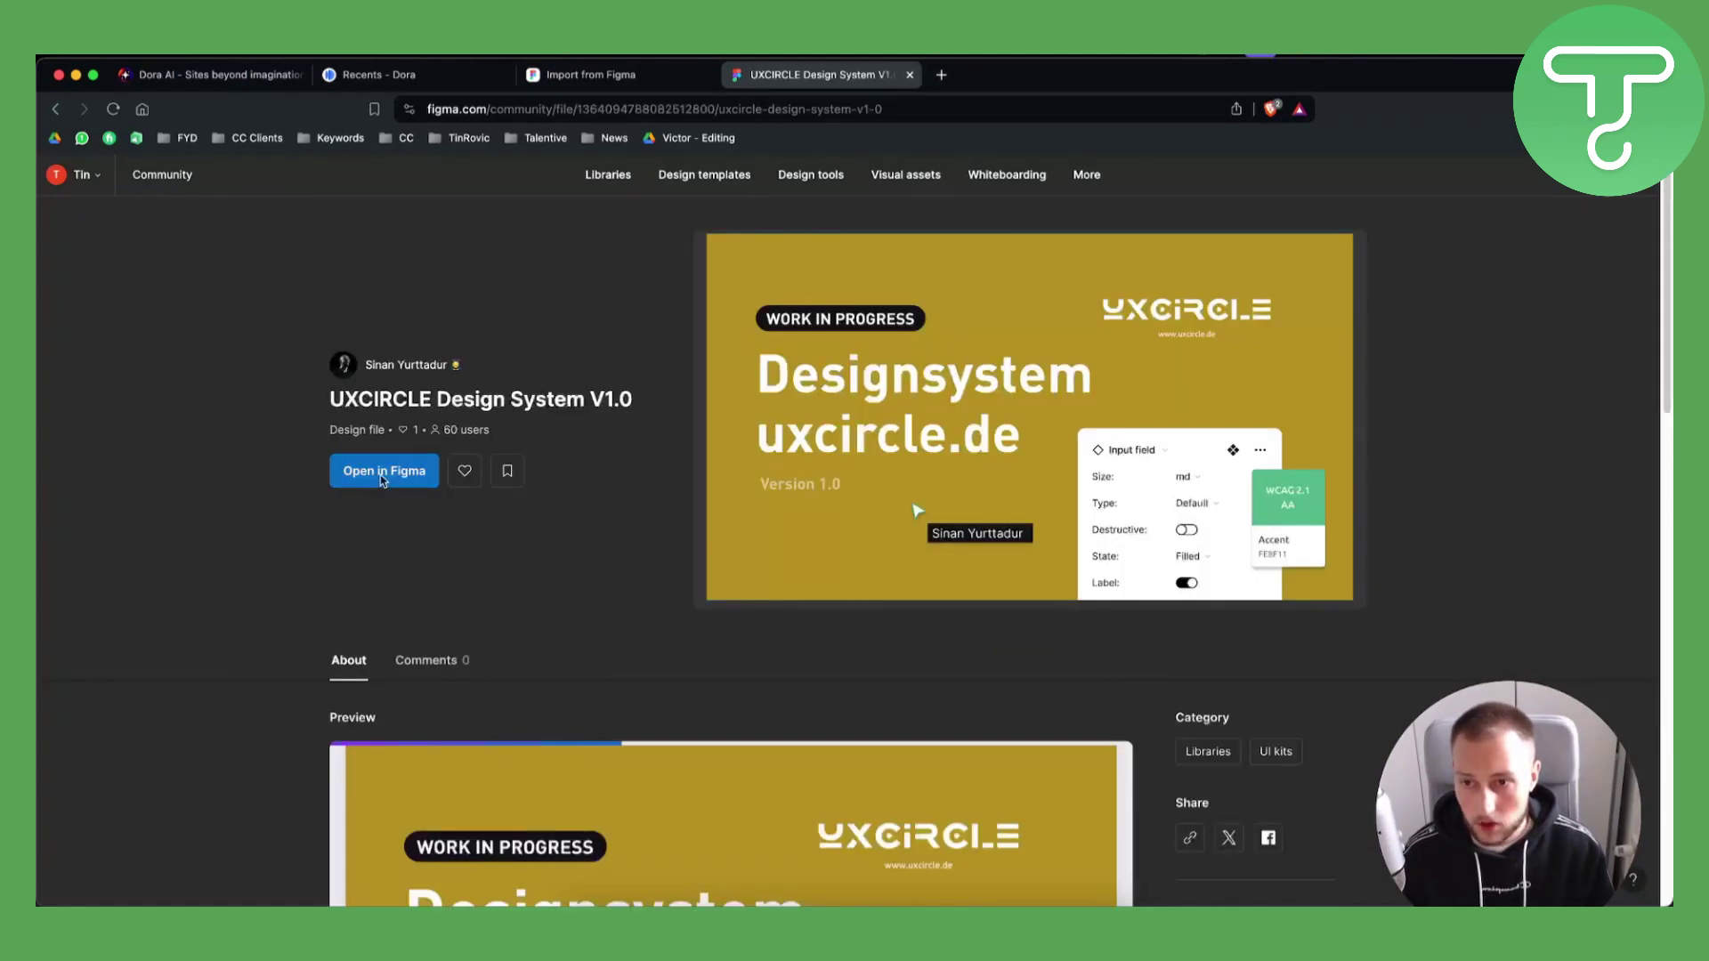
pyautogui.click(384, 470)
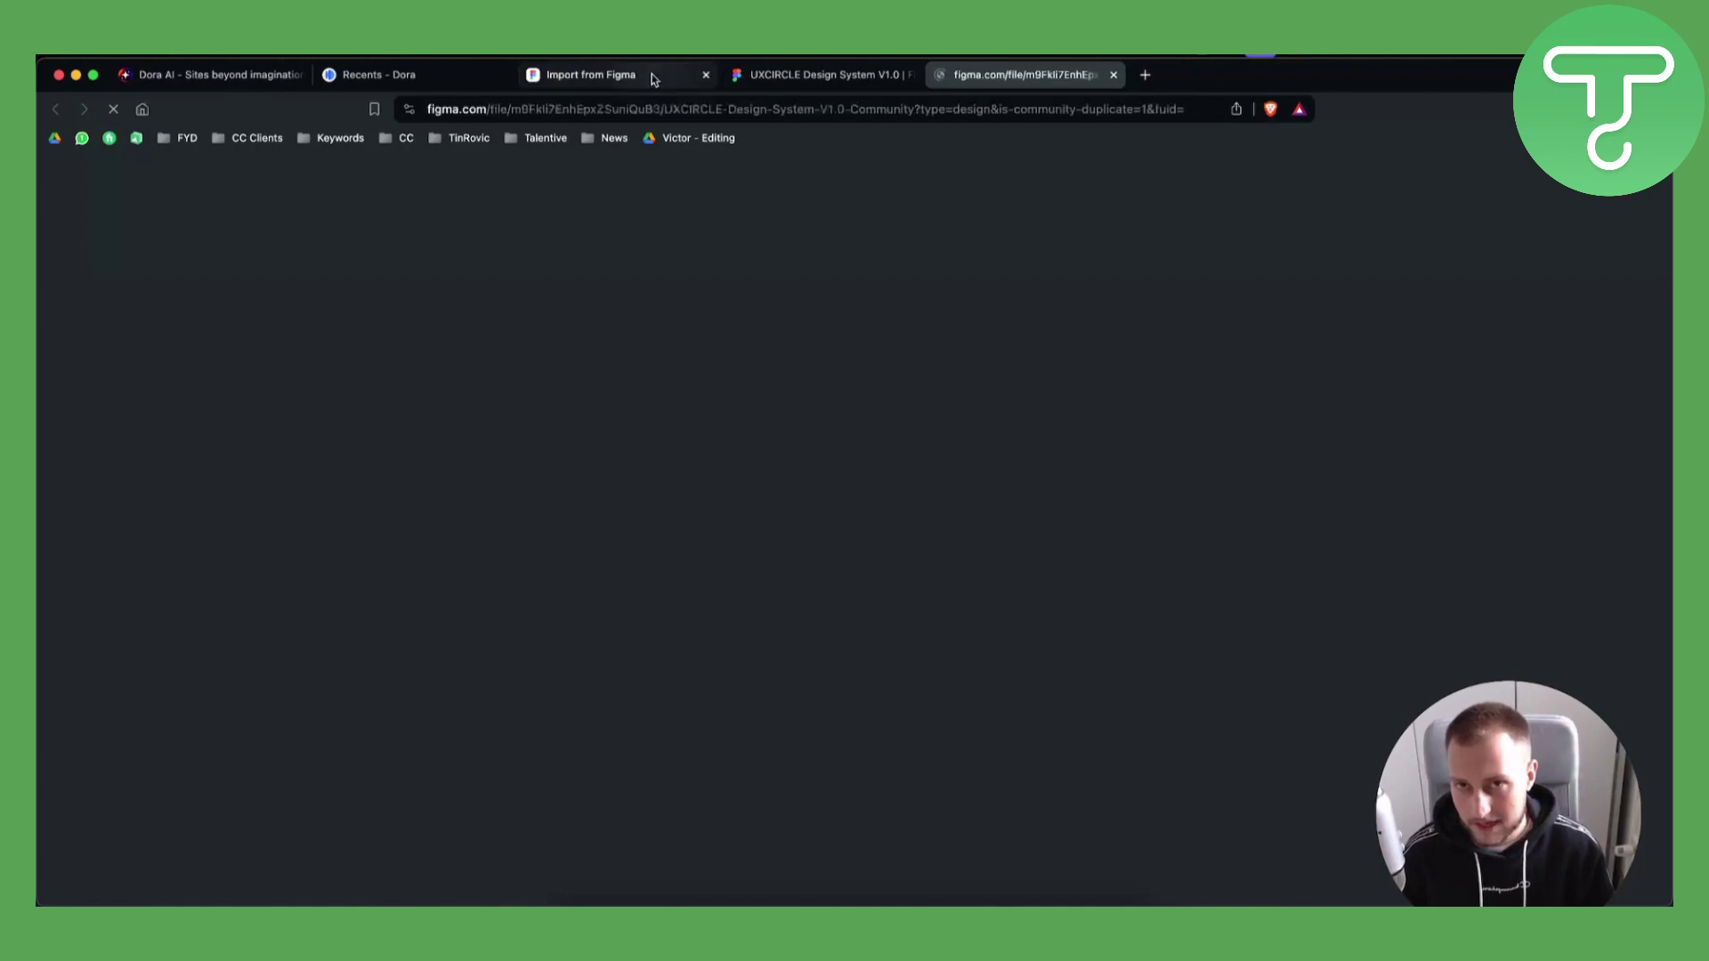
# Step: Return from the UXCIRCLE page to the Figma recent files overview via the account menu
pyautogui.click(661, 74)
pyautogui.click(821, 74)
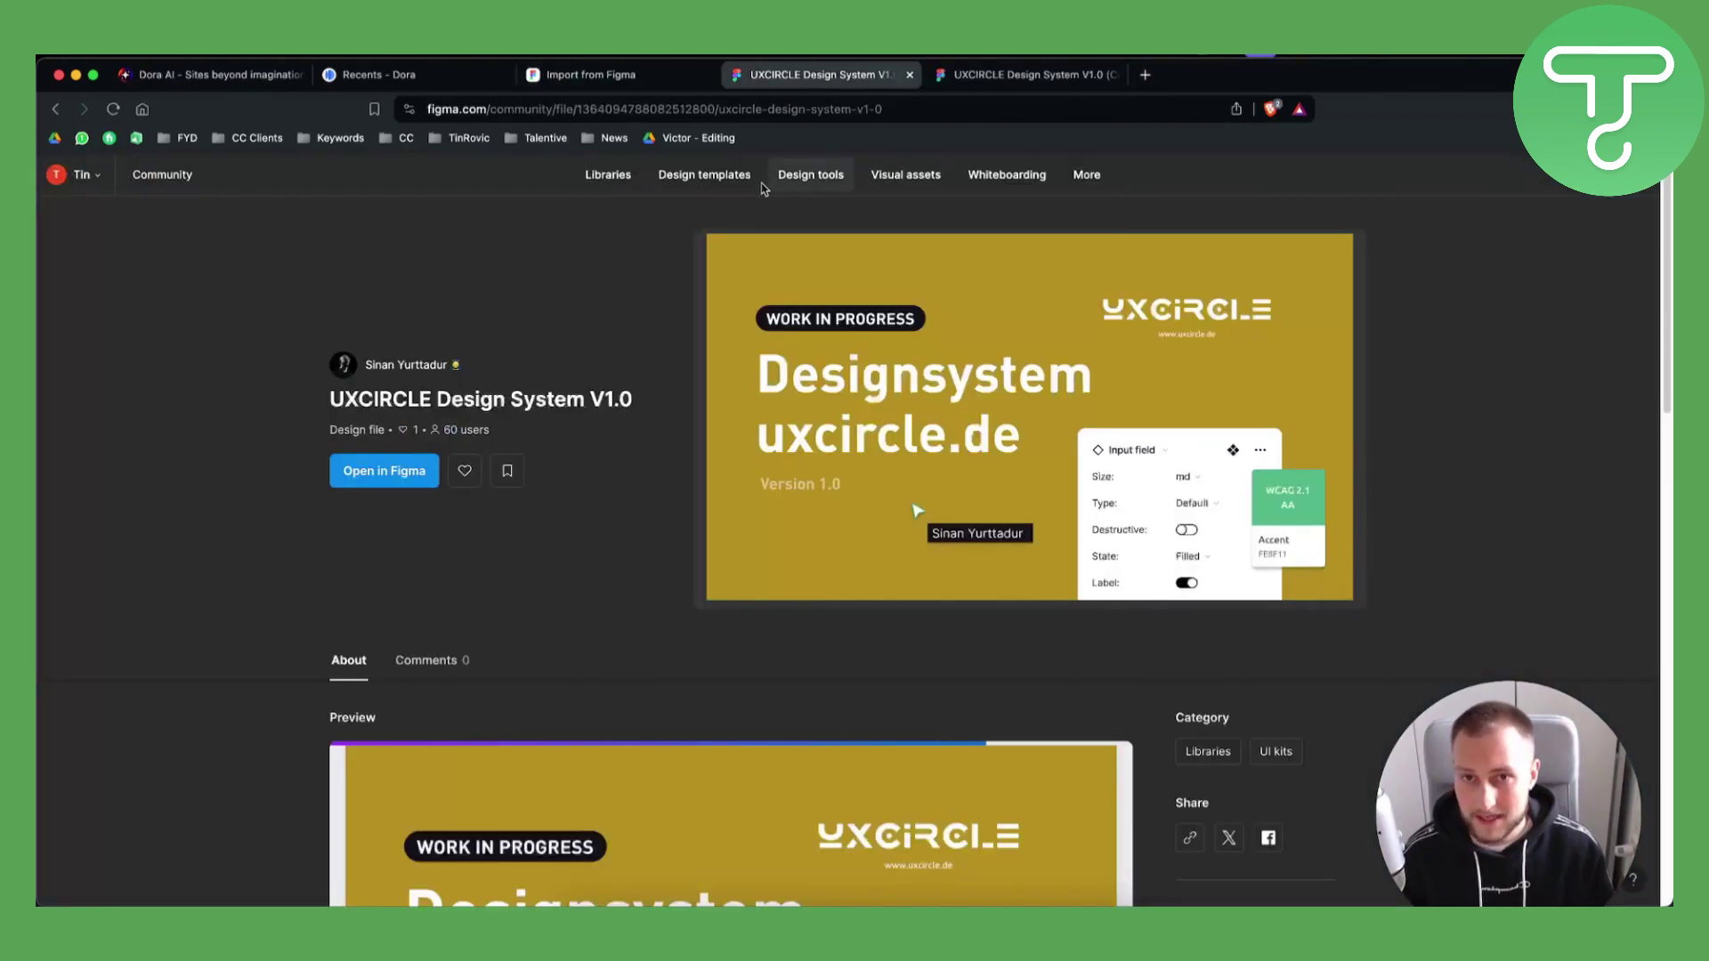
pyautogui.click(80, 175)
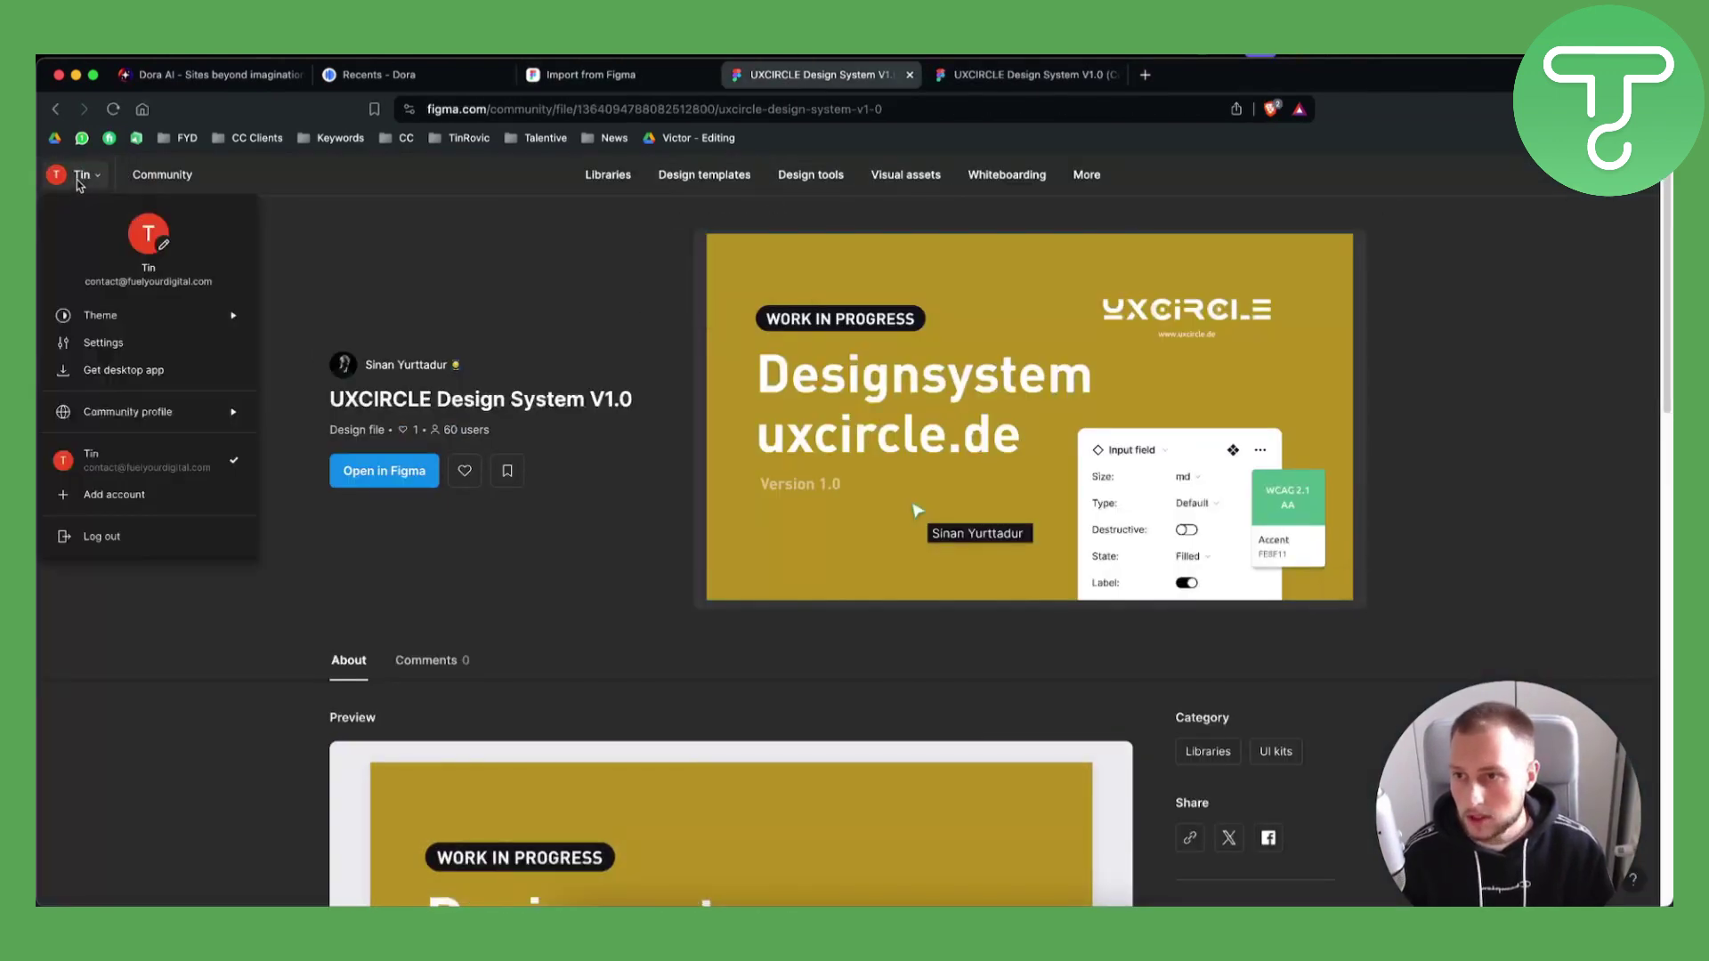
pyautogui.click(135, 463)
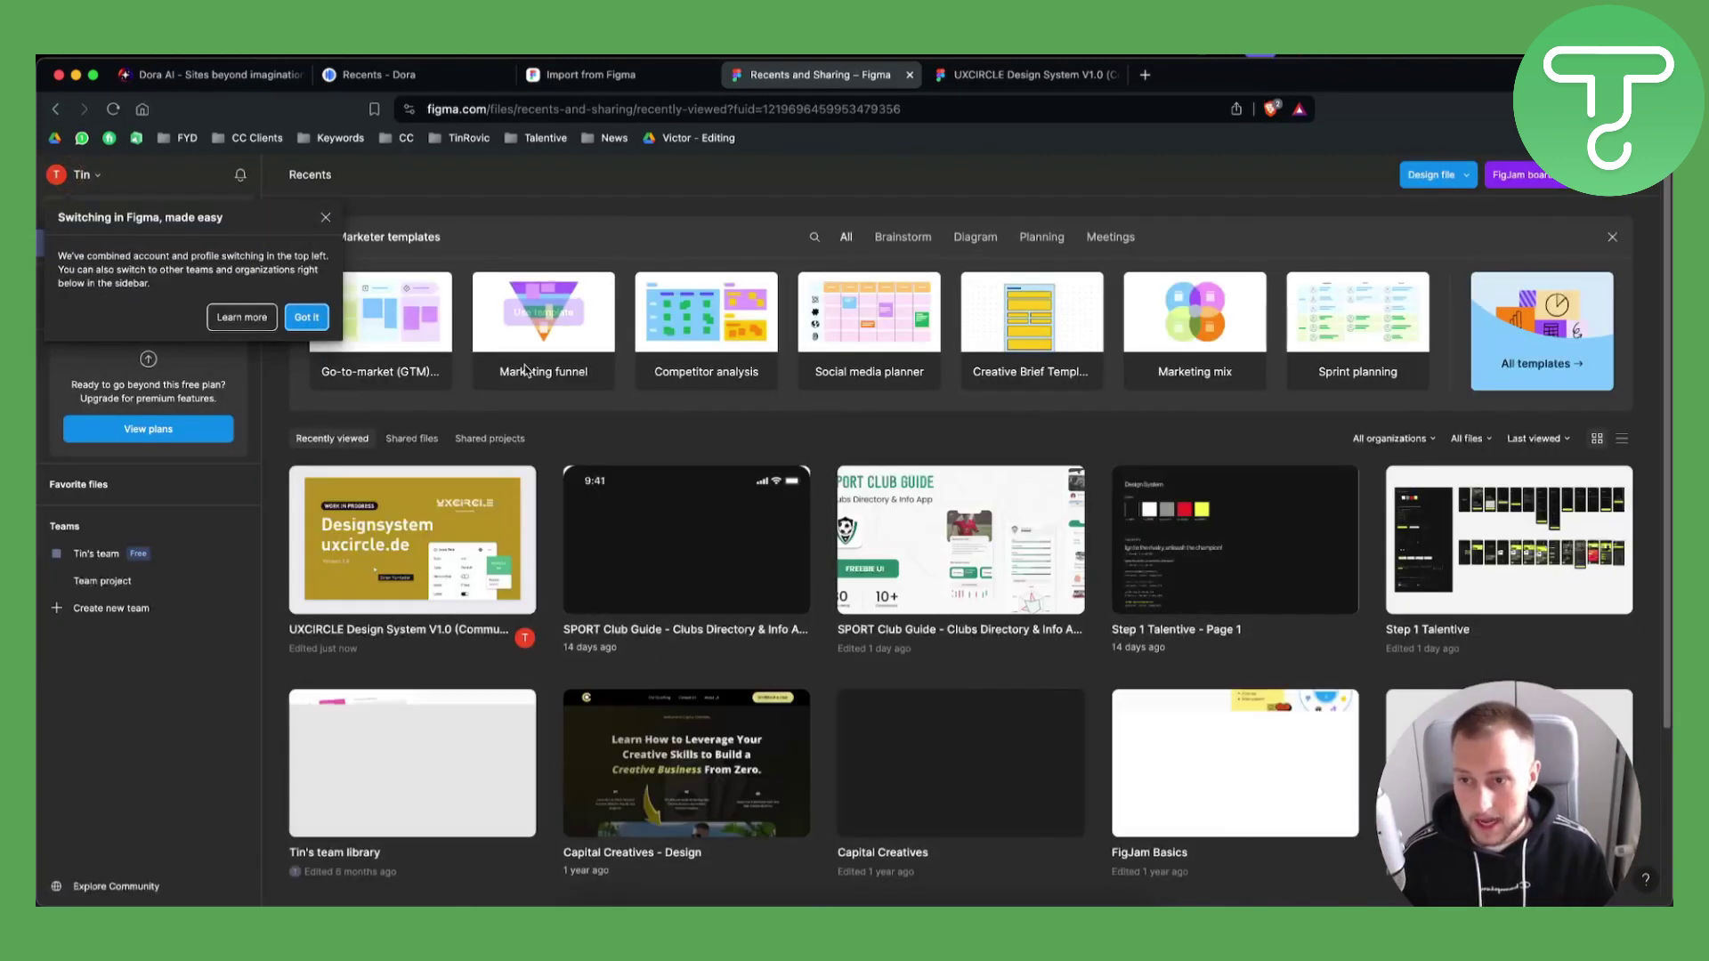
# Step: Create a new design file in Team project and run Figma to Dora from the plugin browser
pyautogui.click(1444, 181)
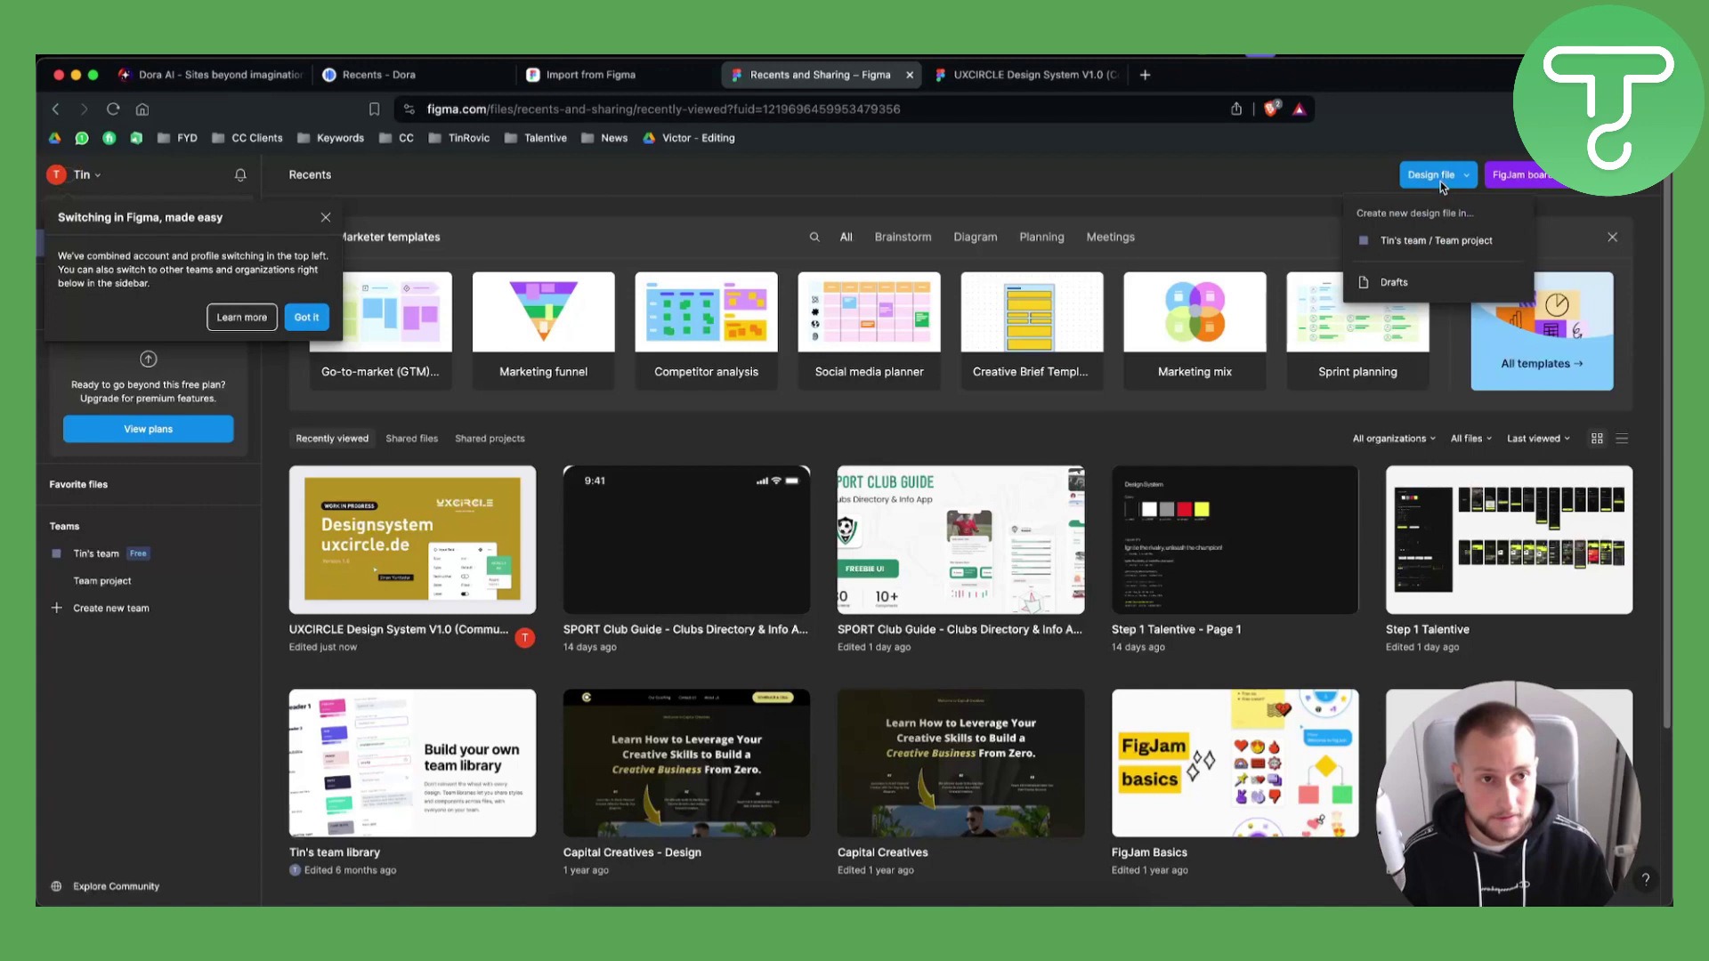
pyautogui.click(1413, 243)
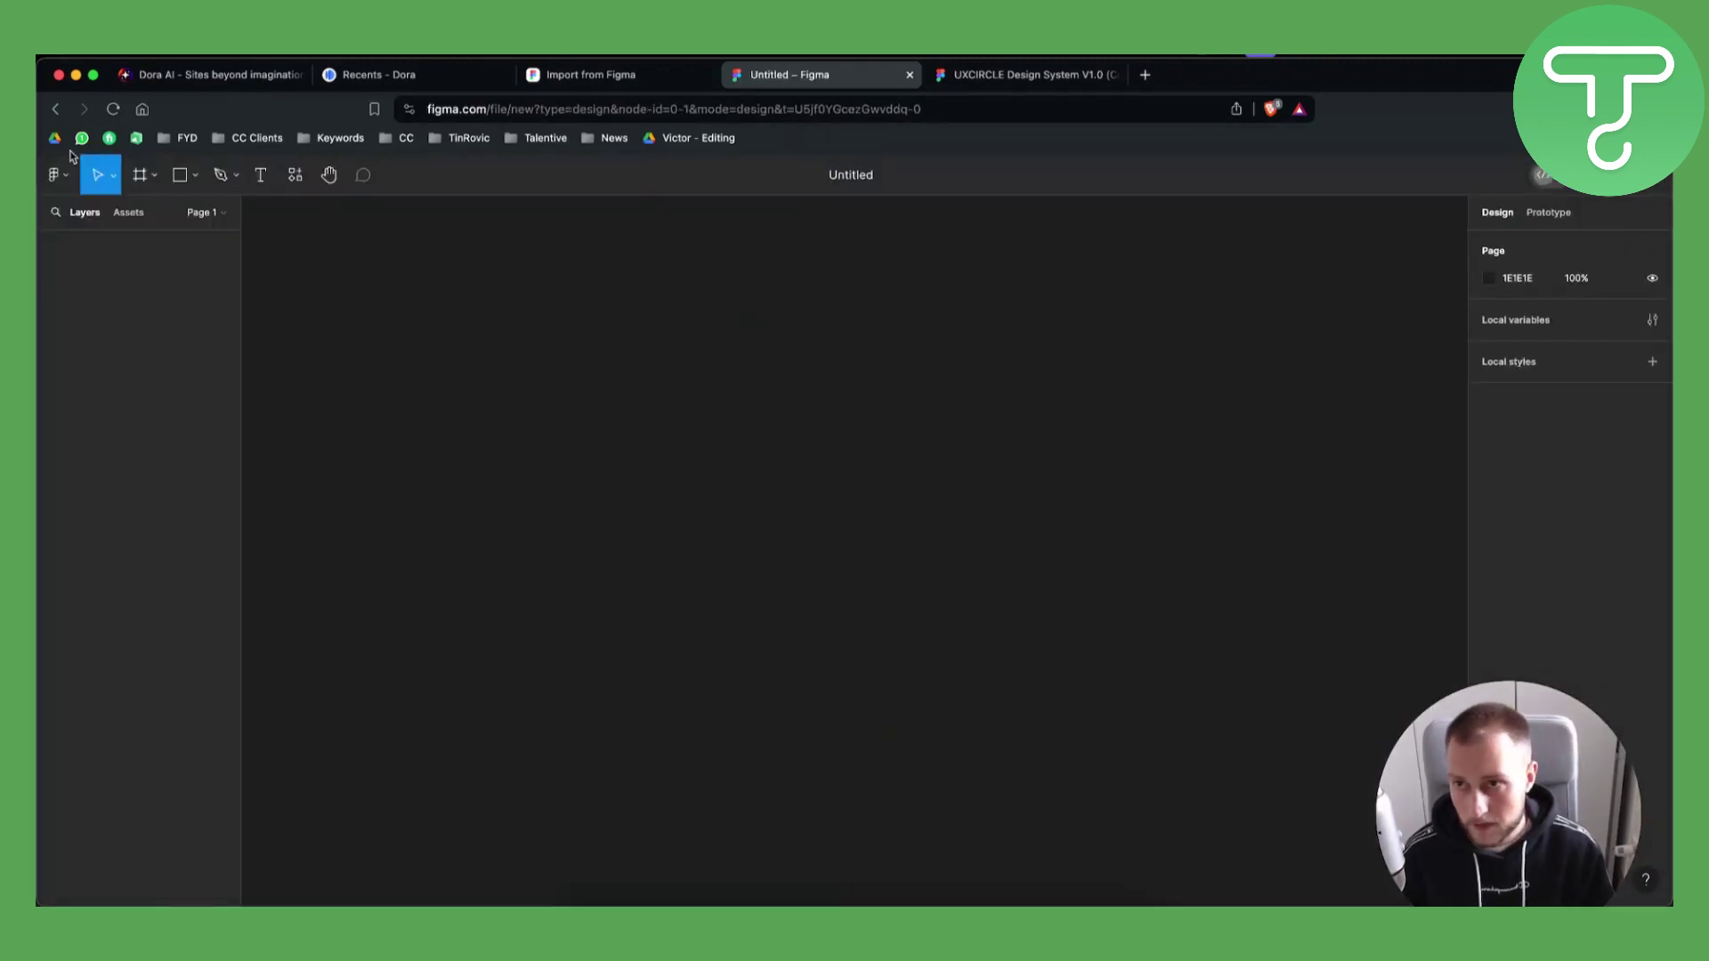
pyautogui.click(56, 174)
pyautogui.moveTo(88, 444)
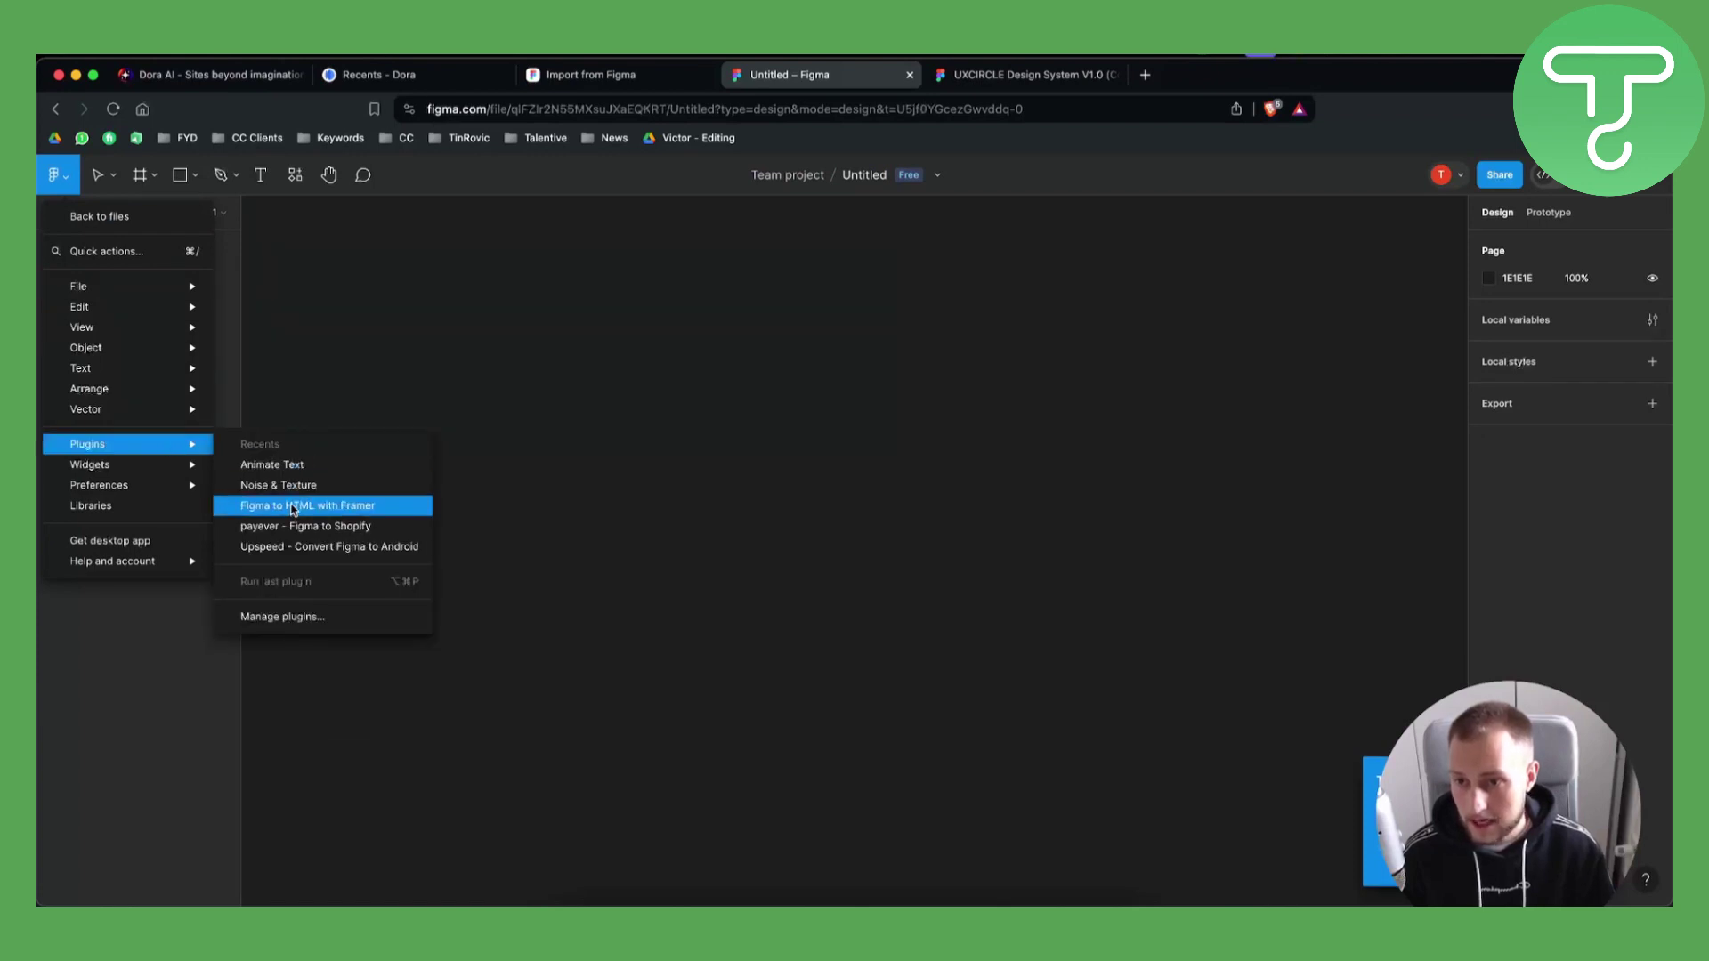
pyautogui.click(281, 616)
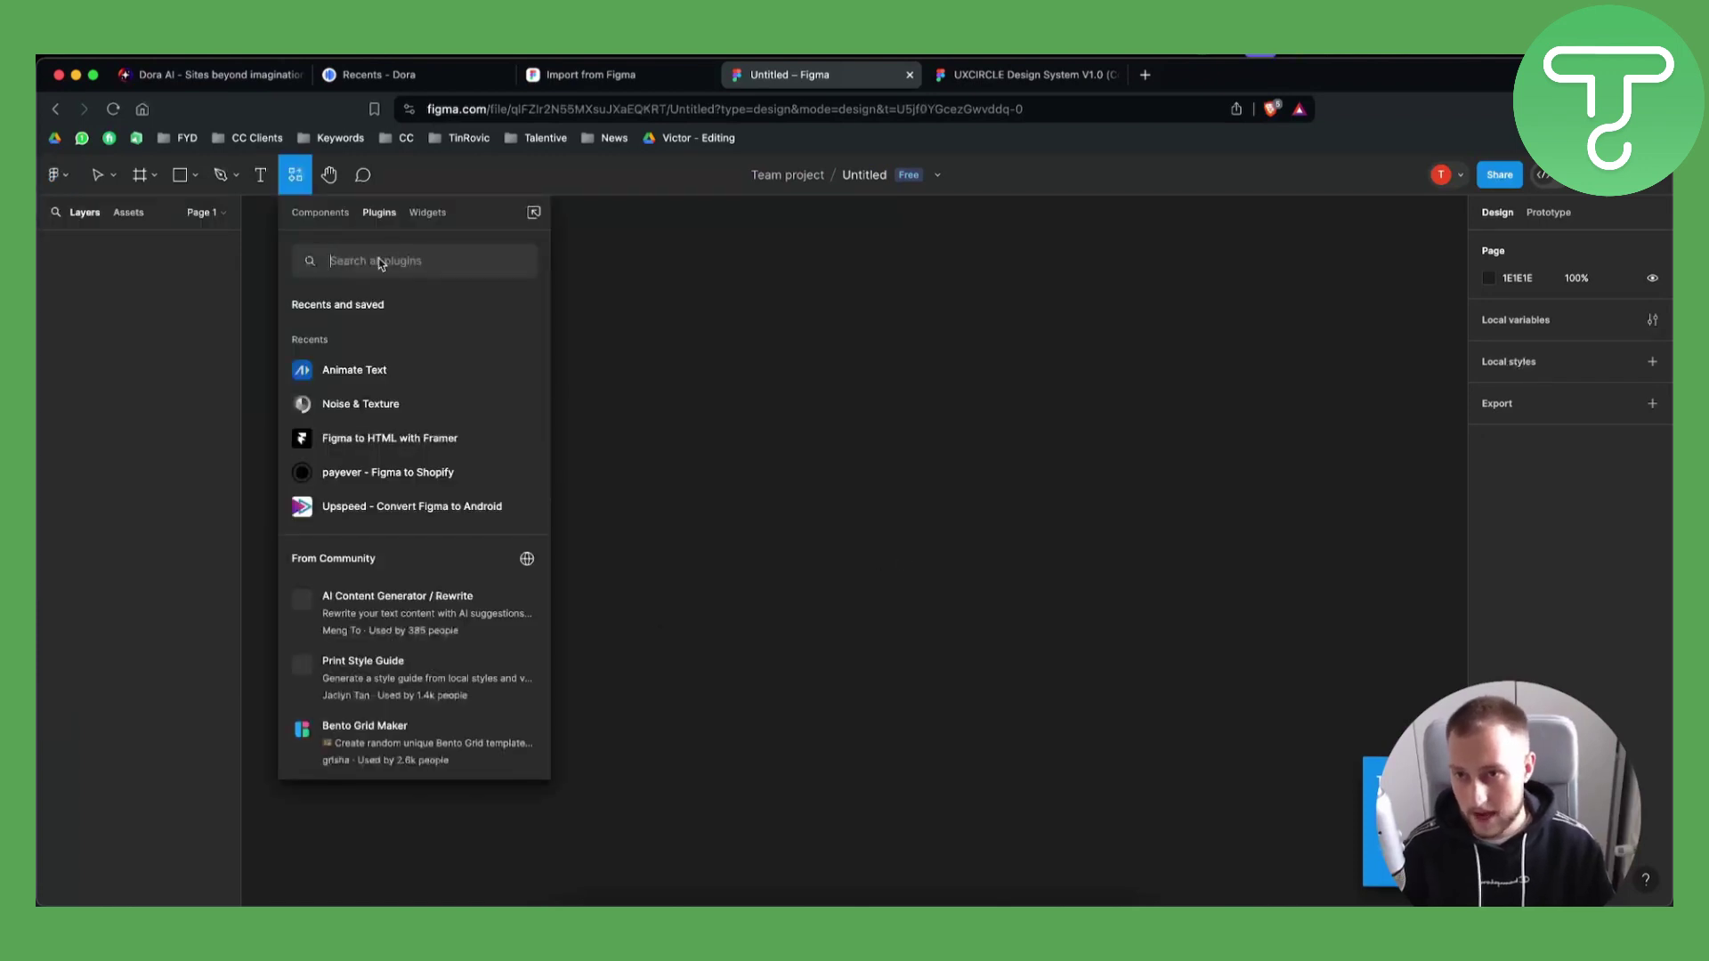
pyautogui.write('dora')
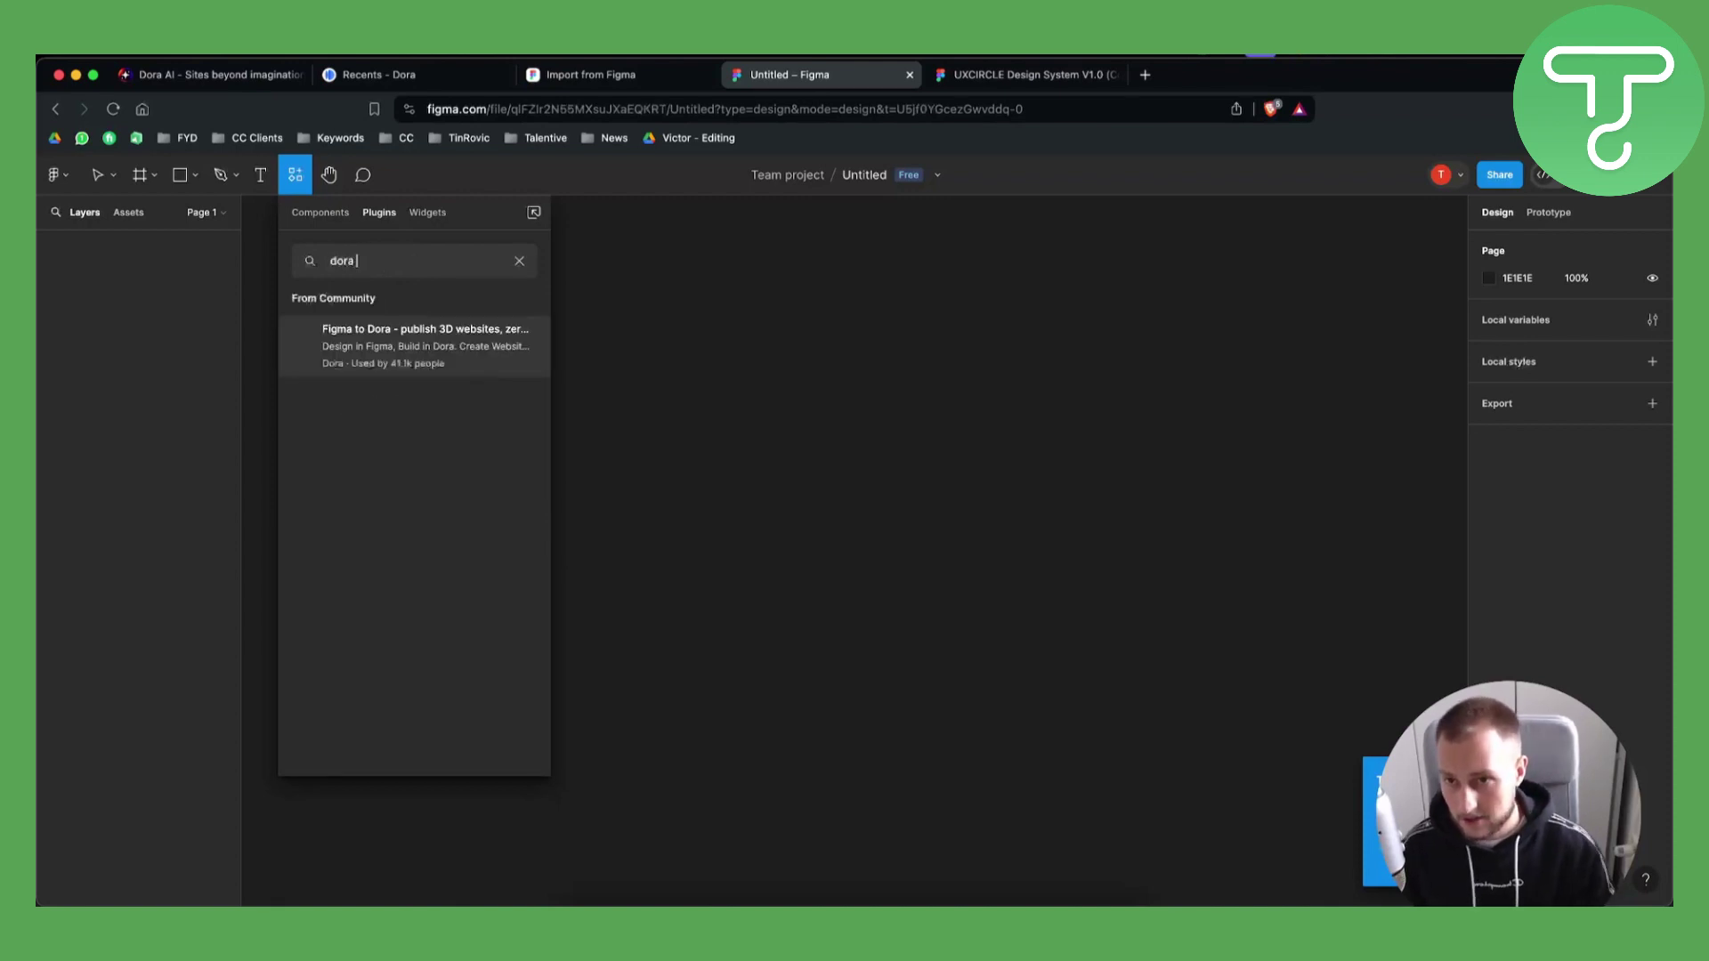
pyautogui.click(516, 346)
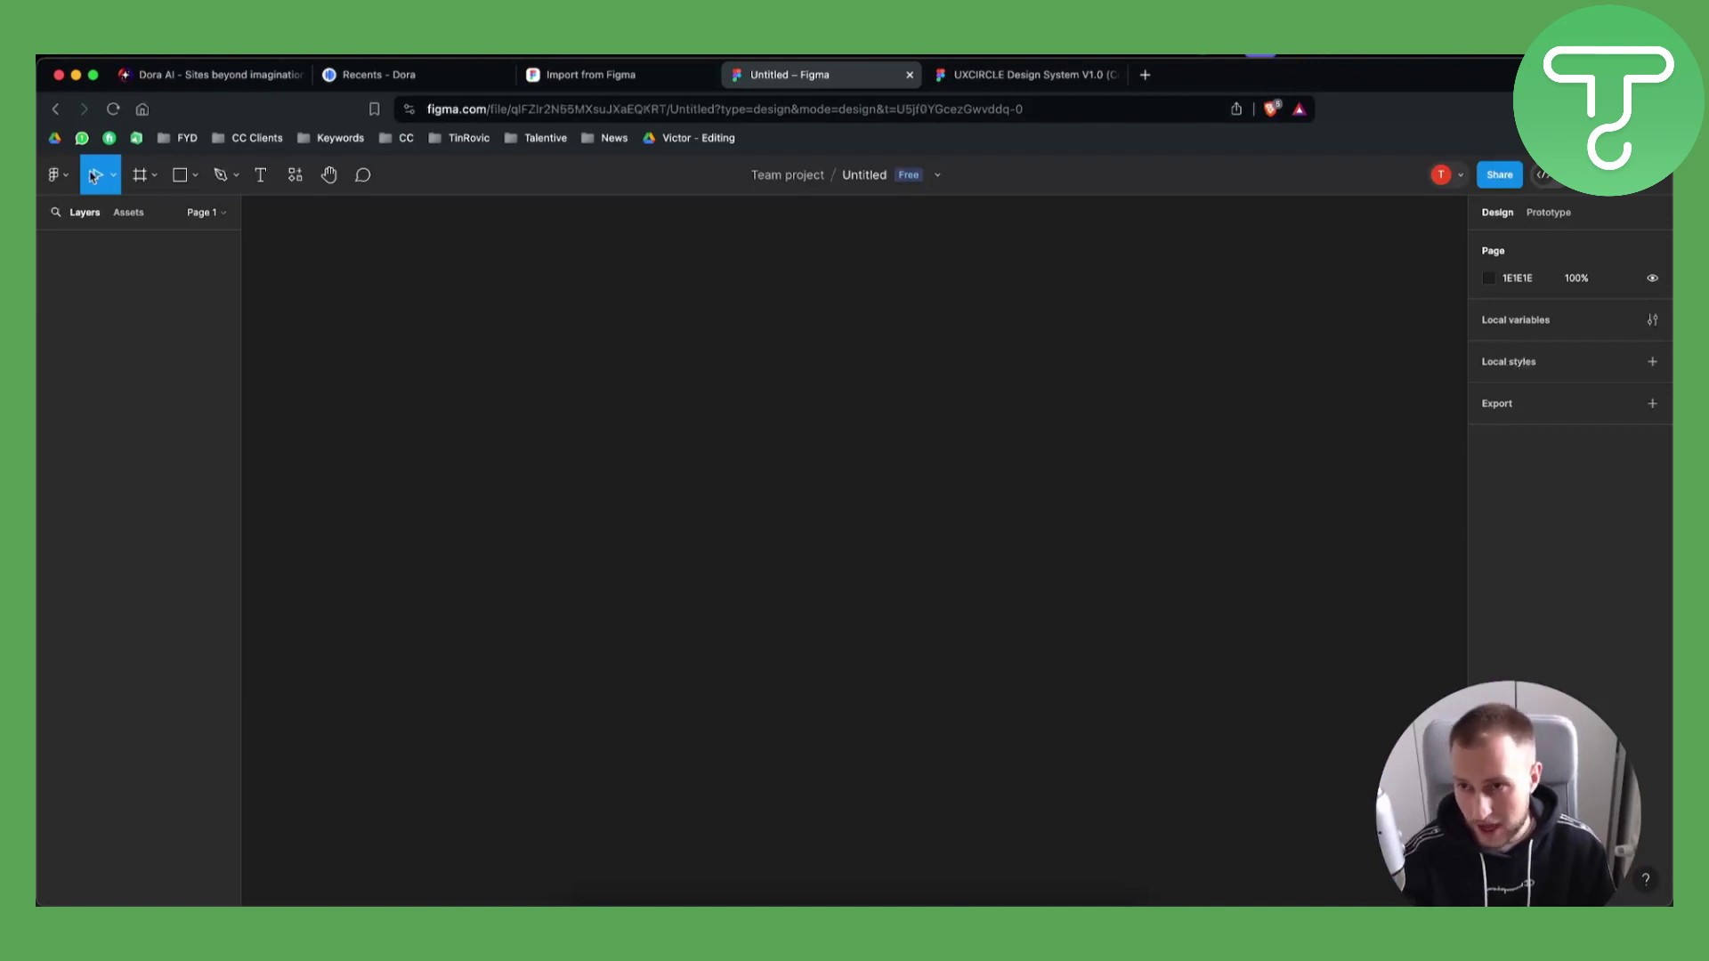
# Step: Rerun Figma to Dora from Main menu > Plugins to copy the layers
pyautogui.click(113, 175)
pyautogui.click(62, 180)
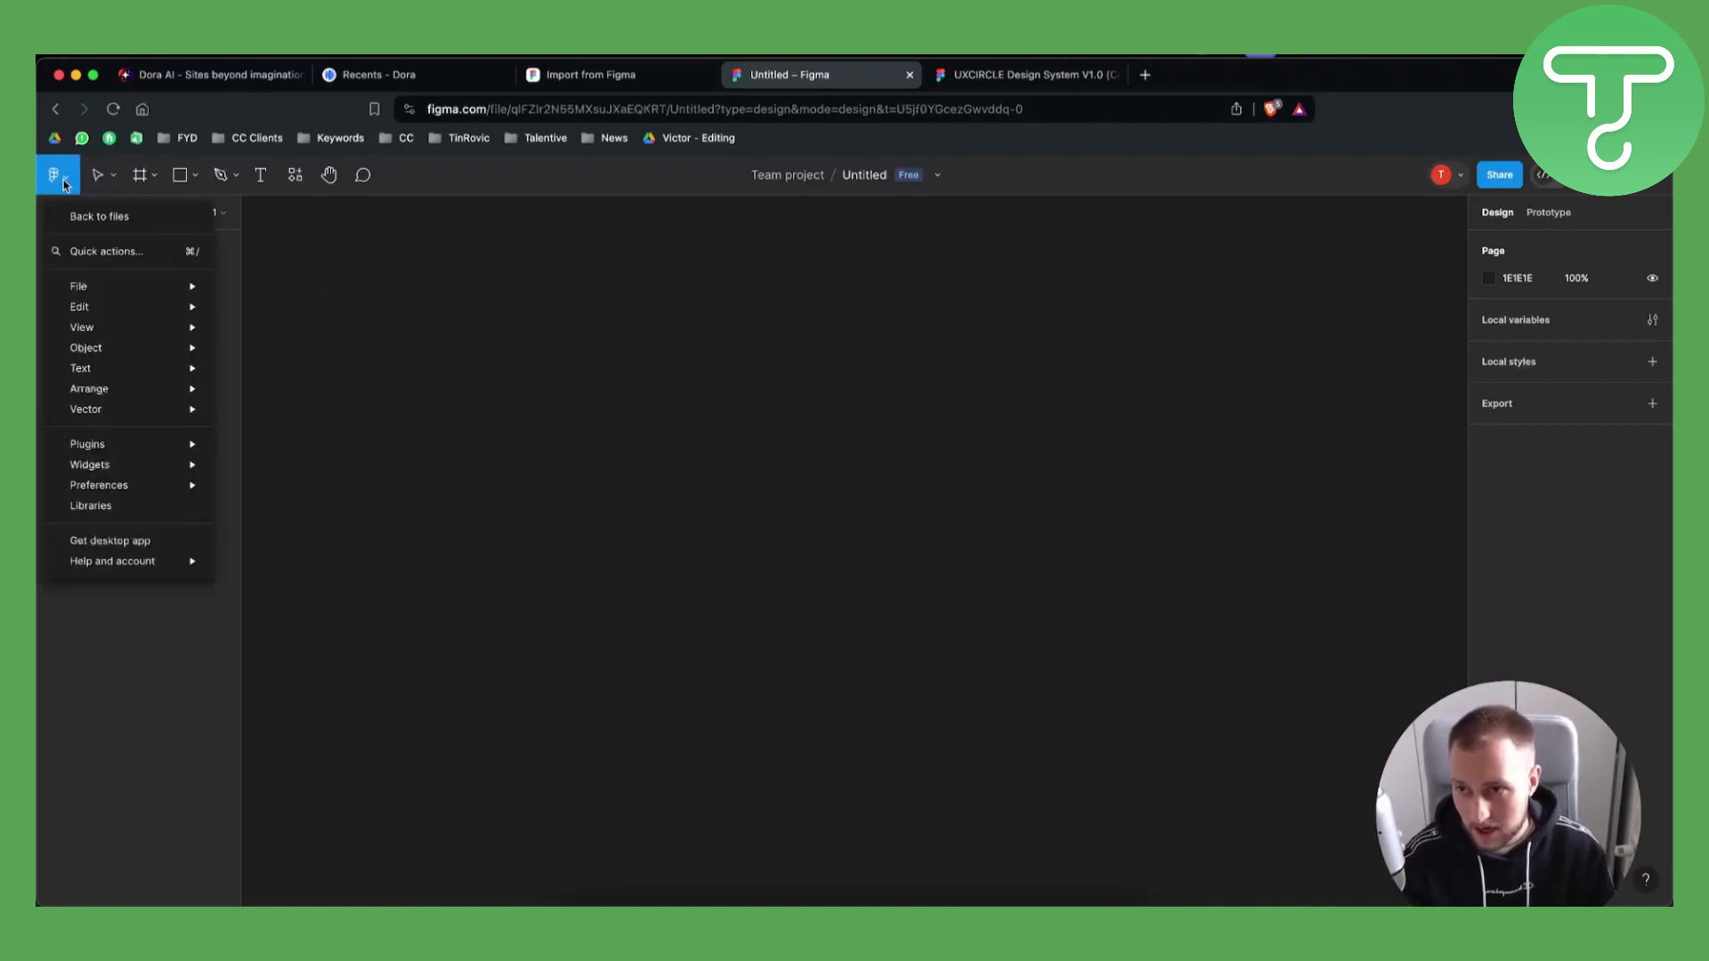
pyautogui.moveTo(87, 444)
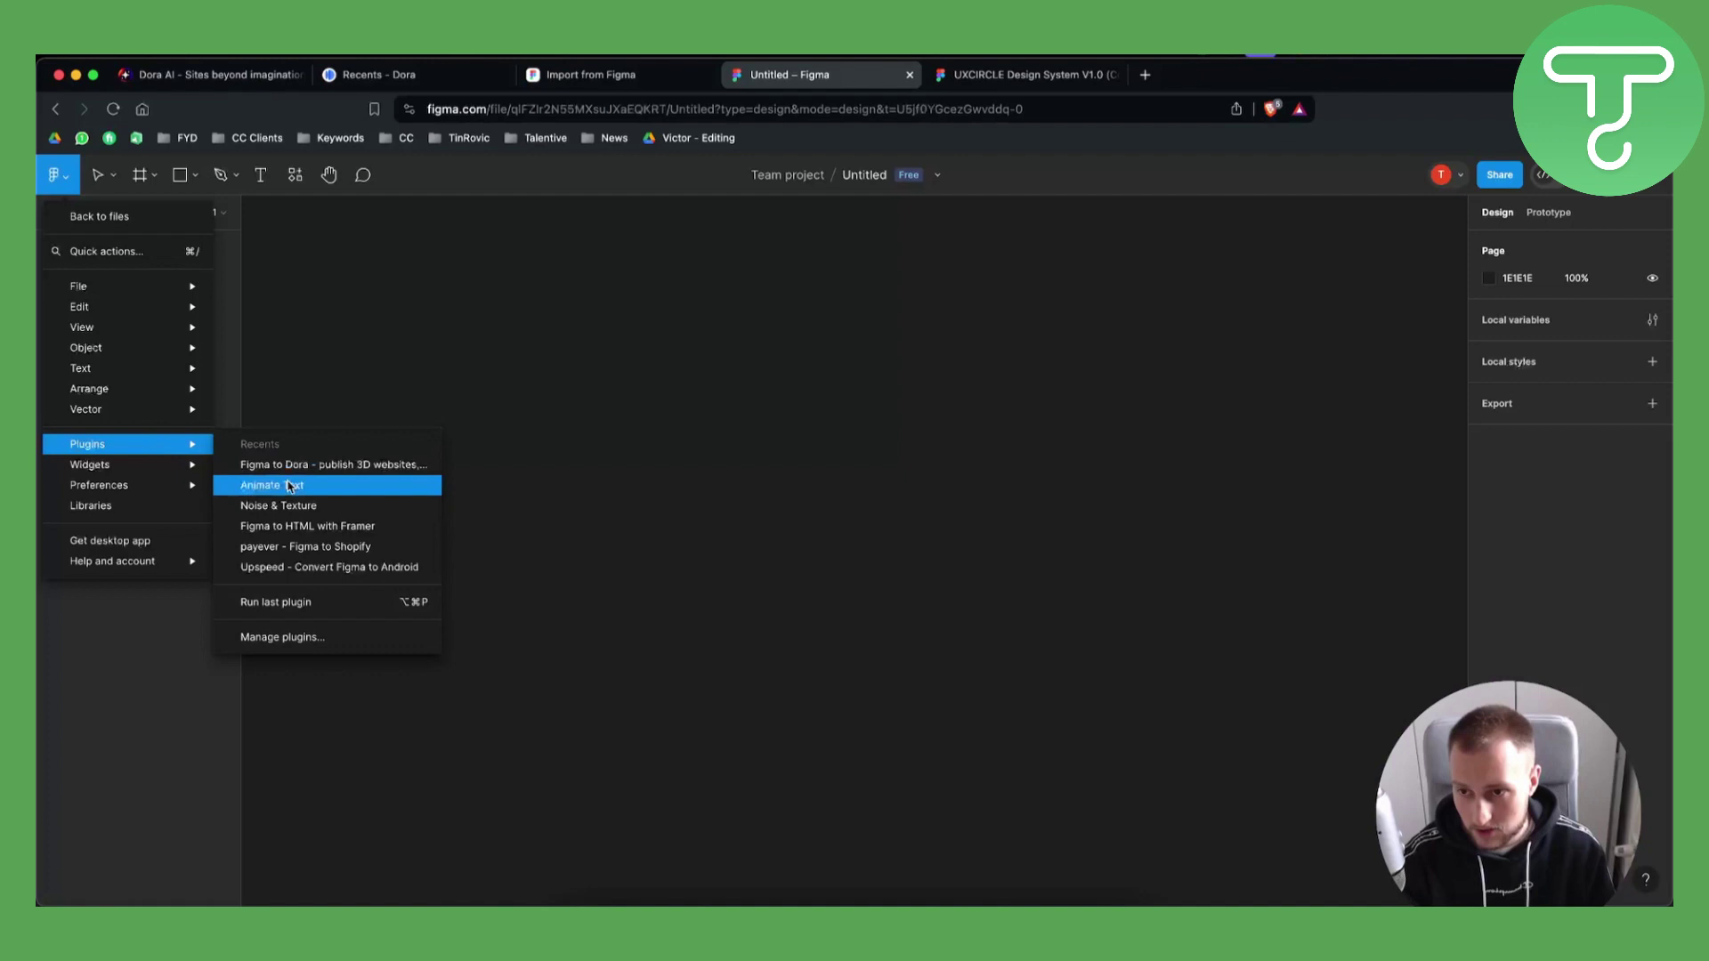
pyautogui.click(299, 465)
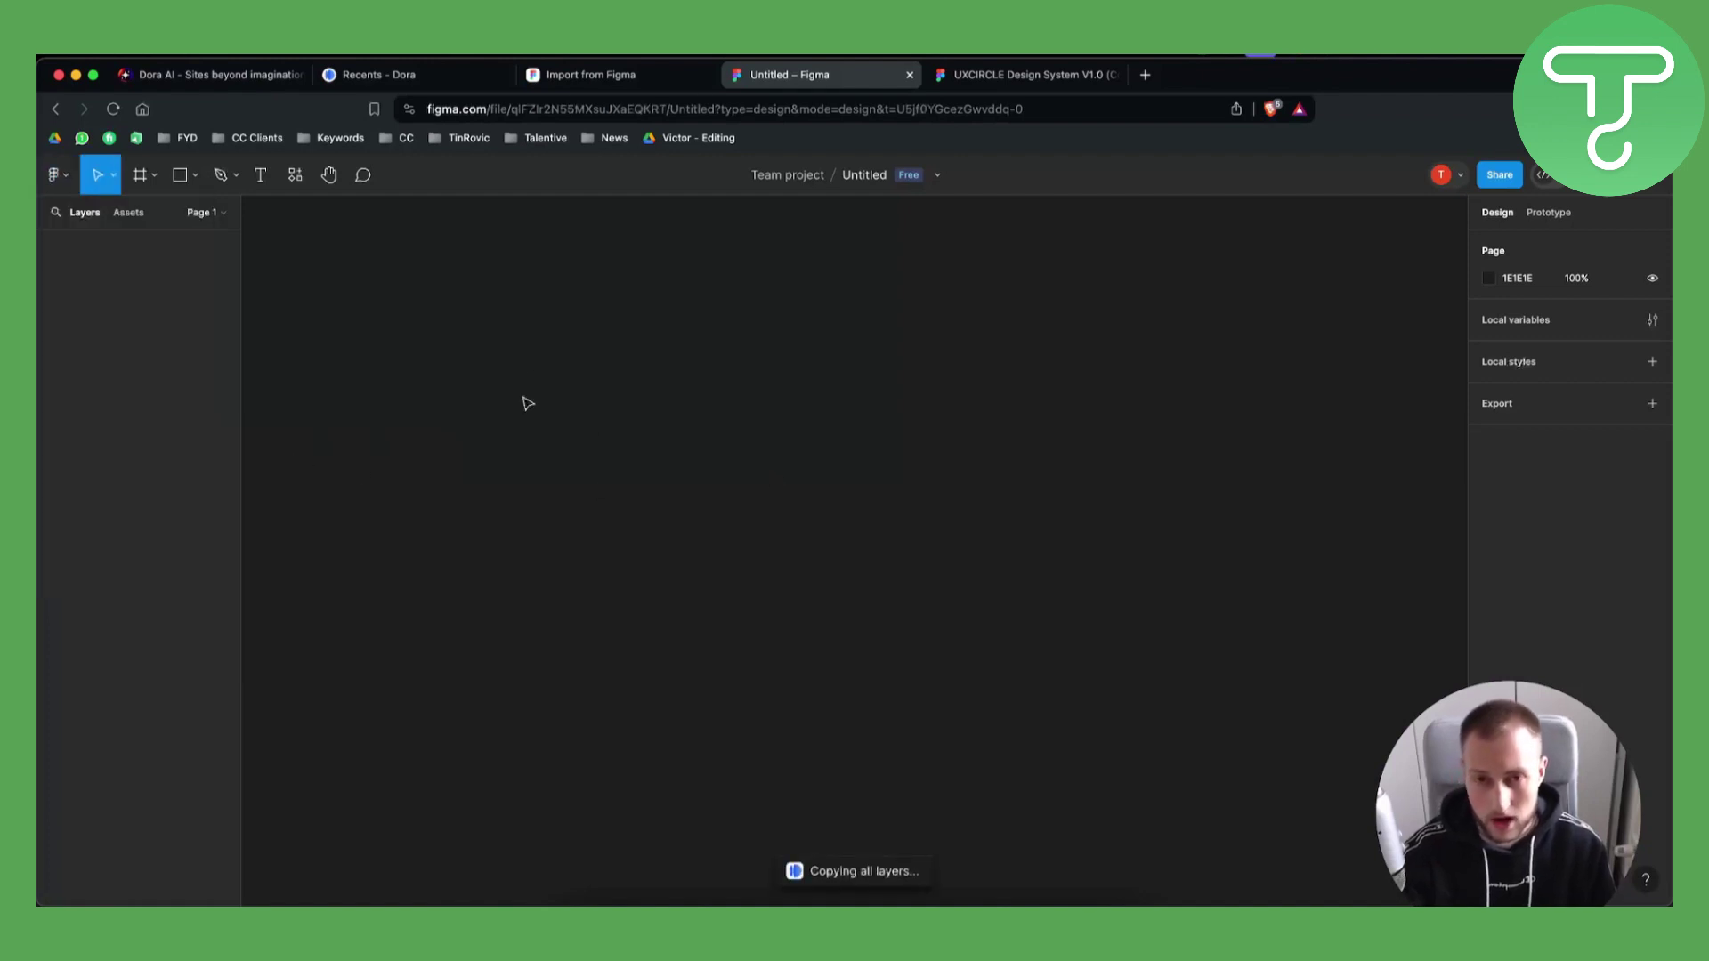
# Step: Open Dora's Untitled 2 project, paste with Cmd+V, then undo the pasted script text
pyautogui.click(375, 73)
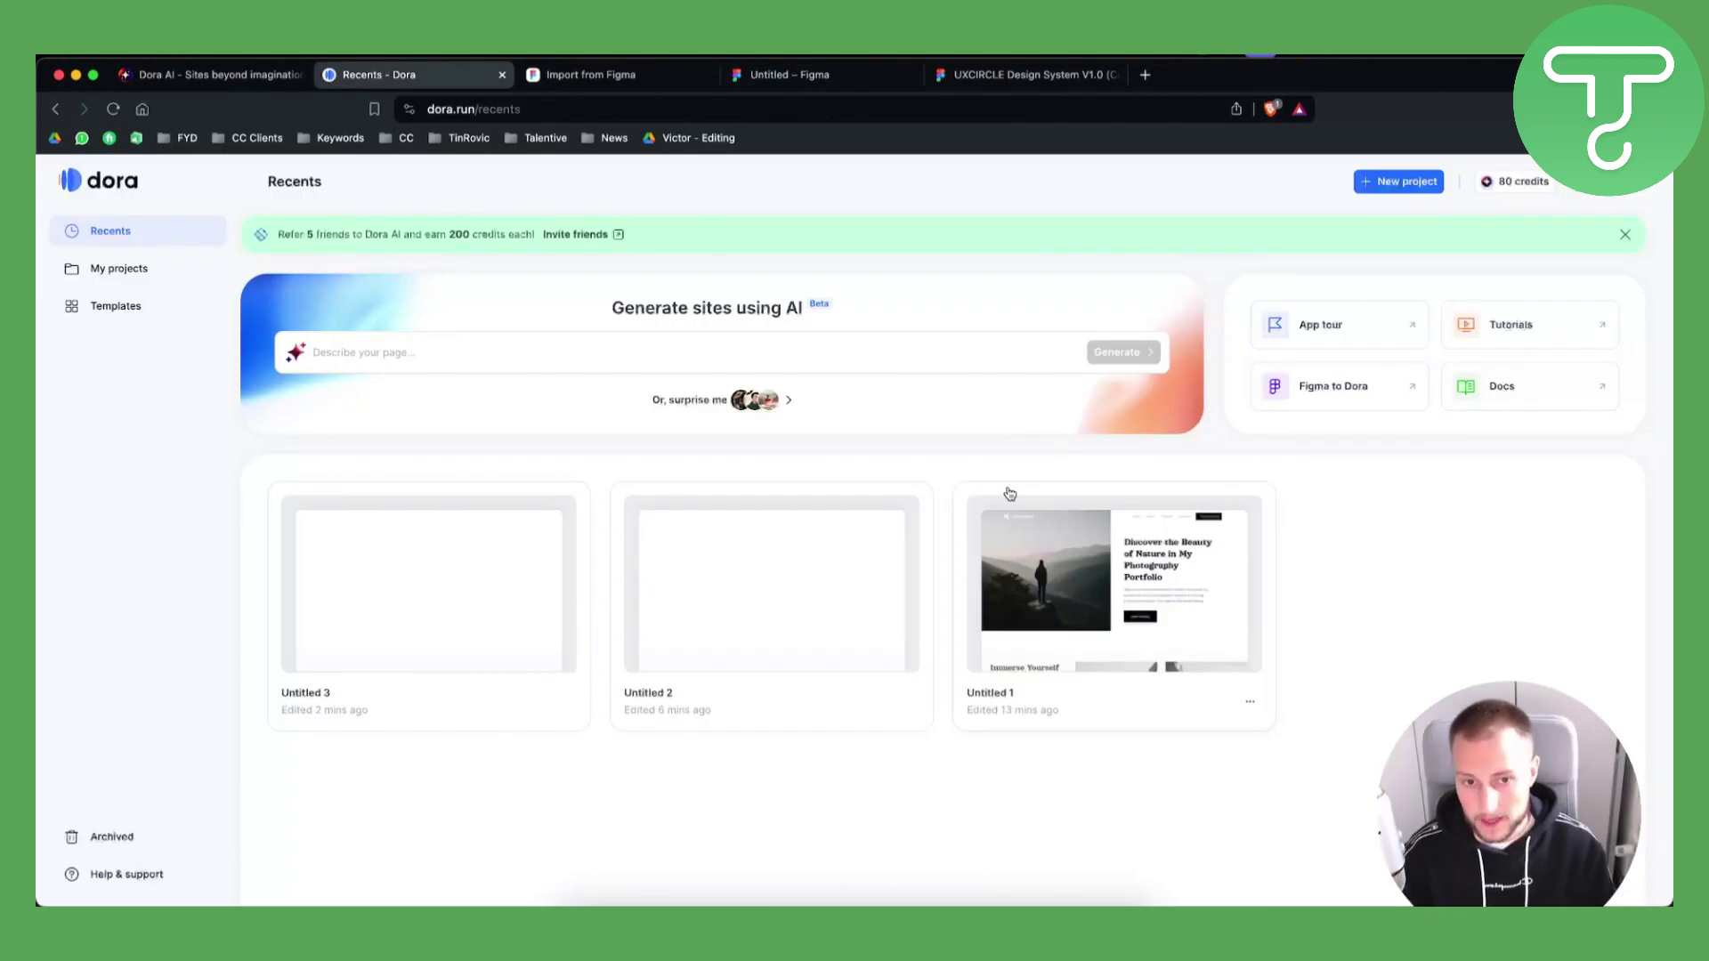
pyautogui.click(750, 584)
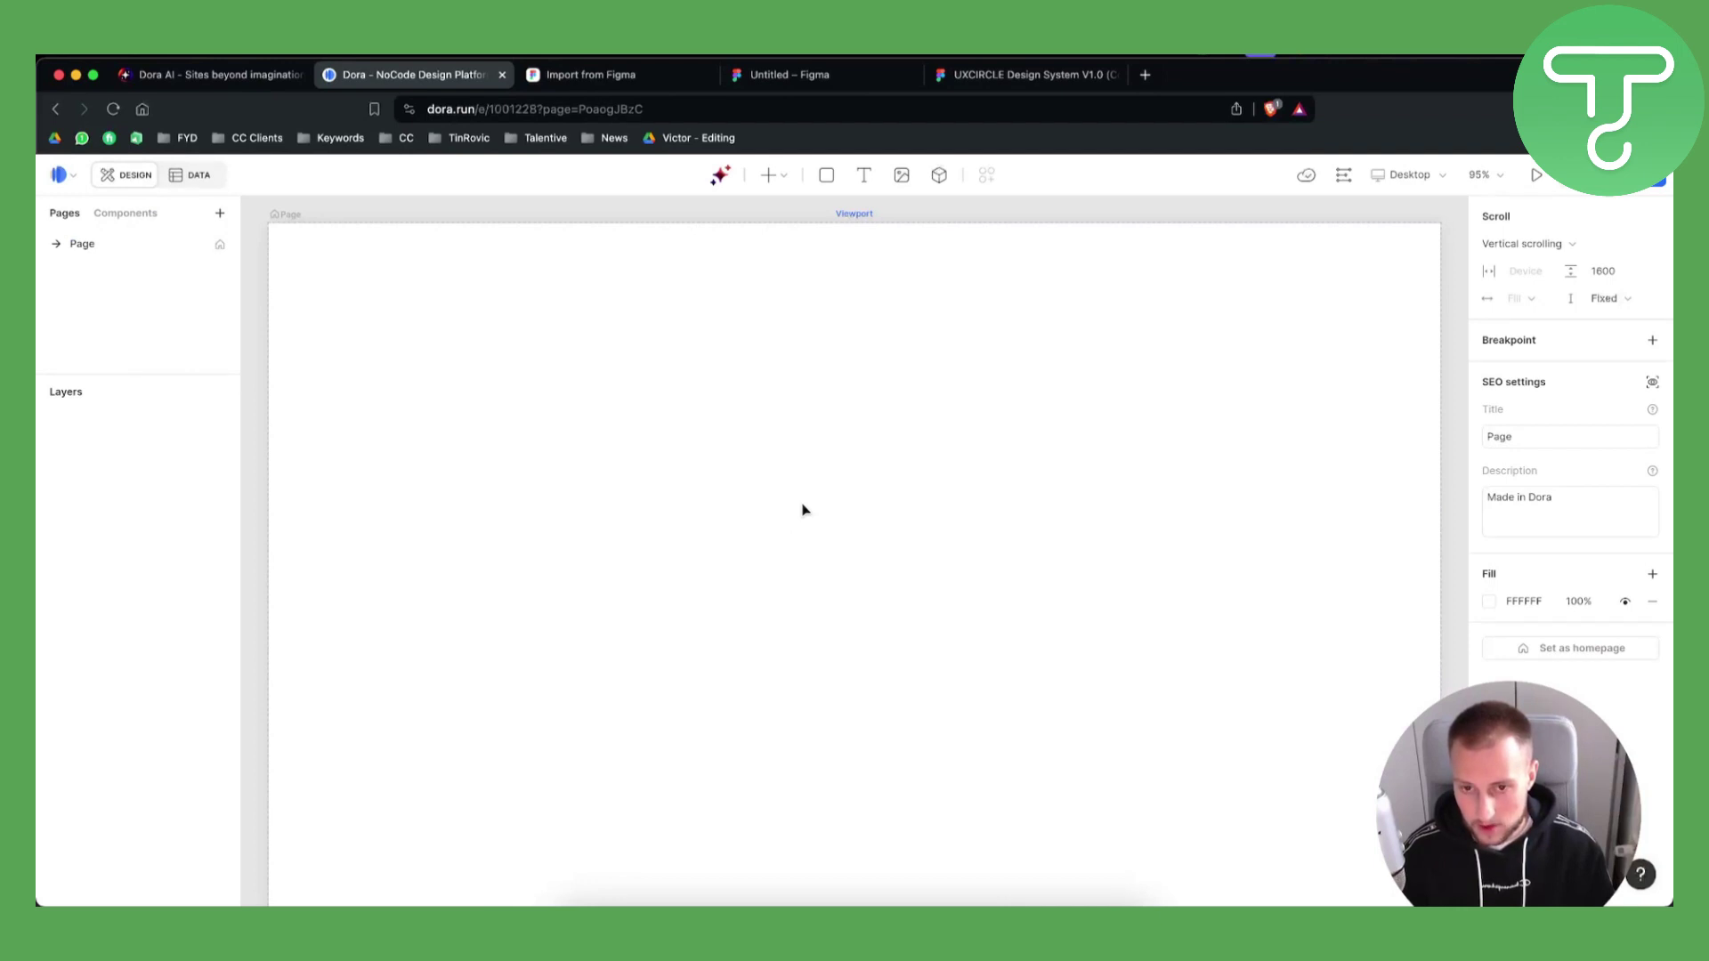
pyautogui.press('super+v')
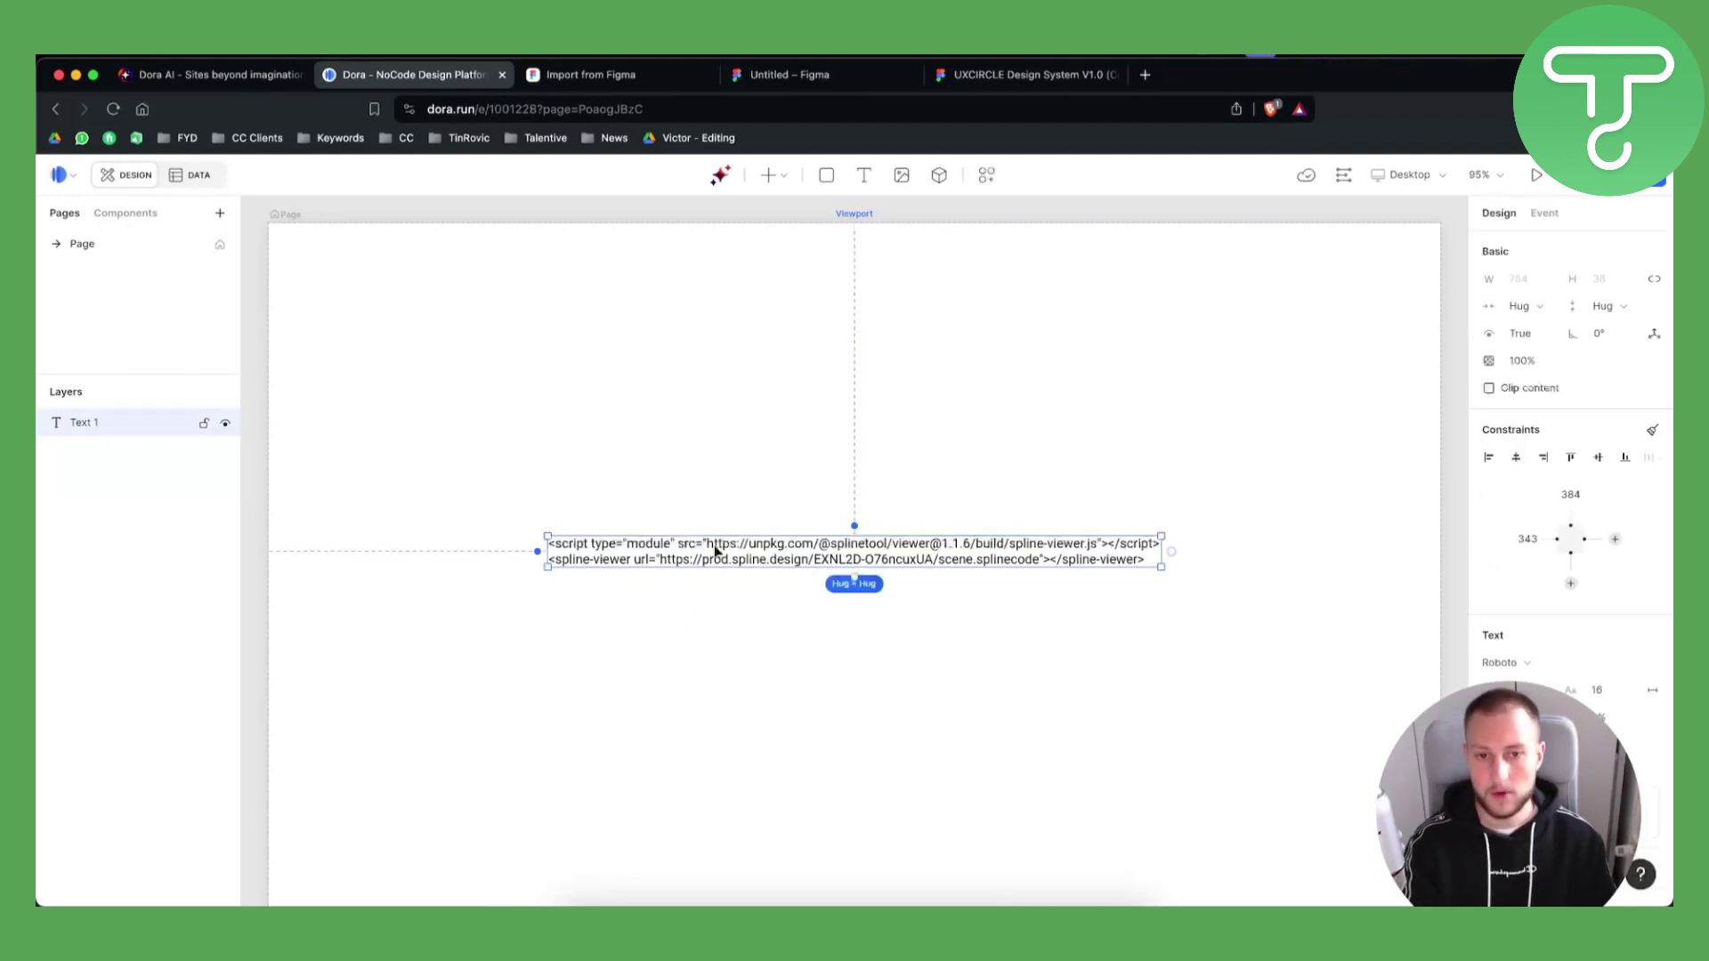
pyautogui.press('super+z')
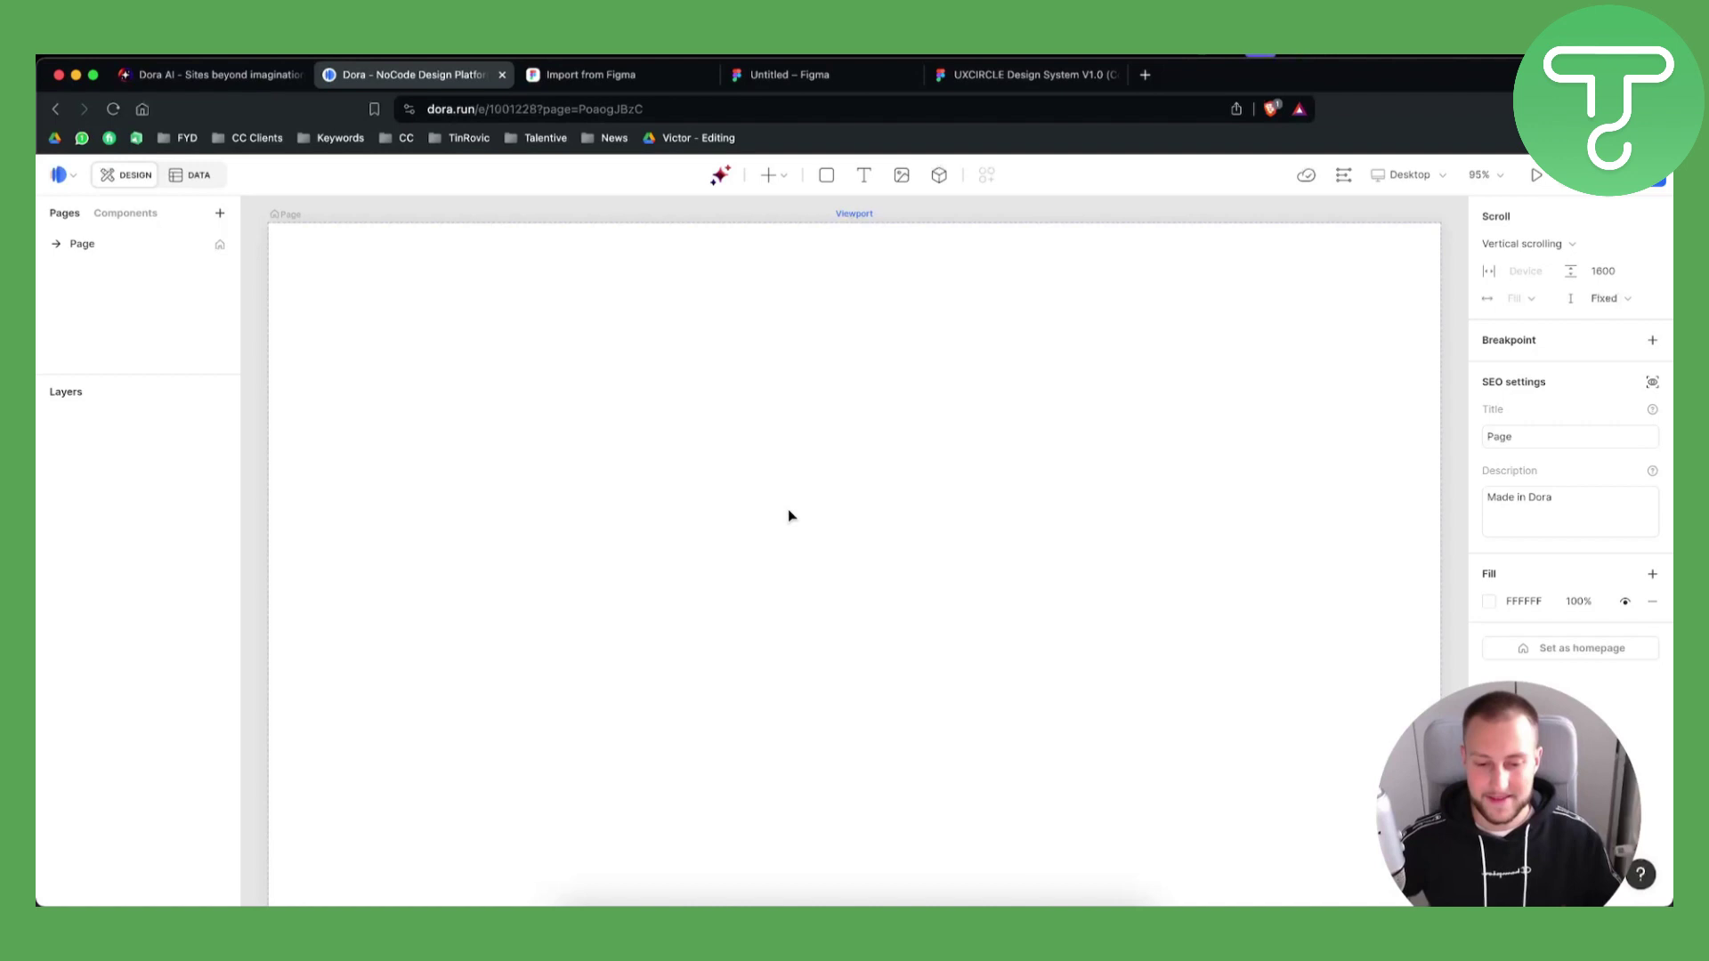
# Step: Rerun Figma to Dora from Main menu > Plugins in the untitled Figma file
pyautogui.click(793, 74)
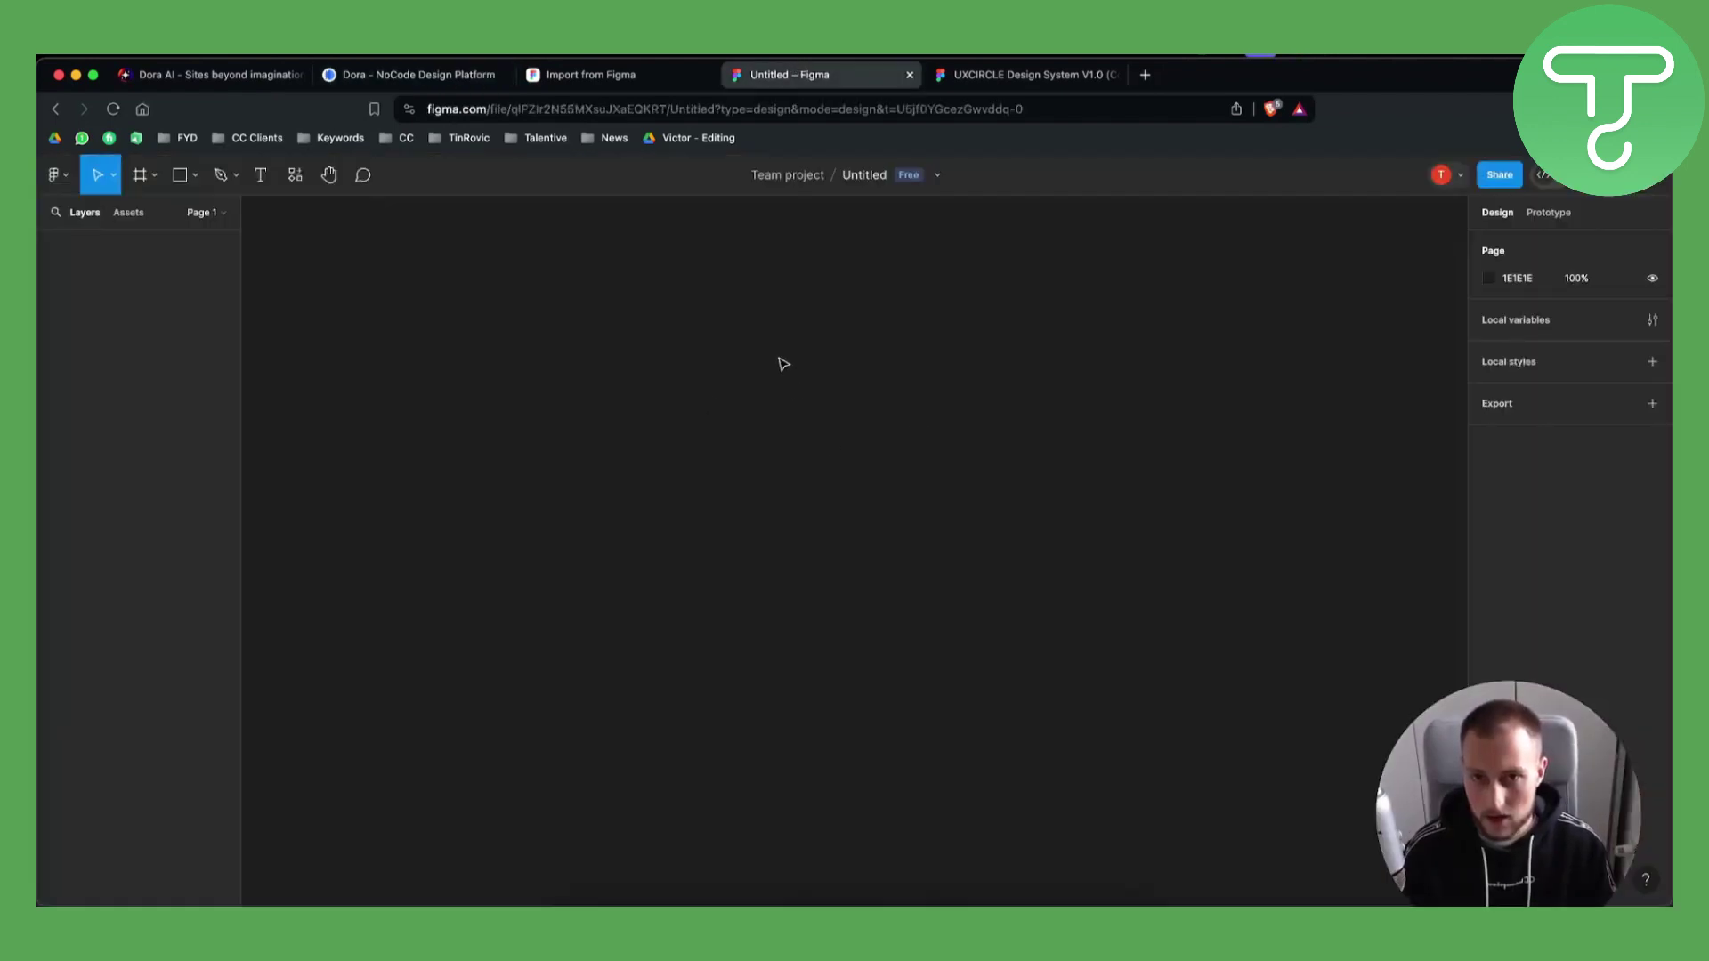
pyautogui.click(56, 174)
pyautogui.moveTo(89, 443)
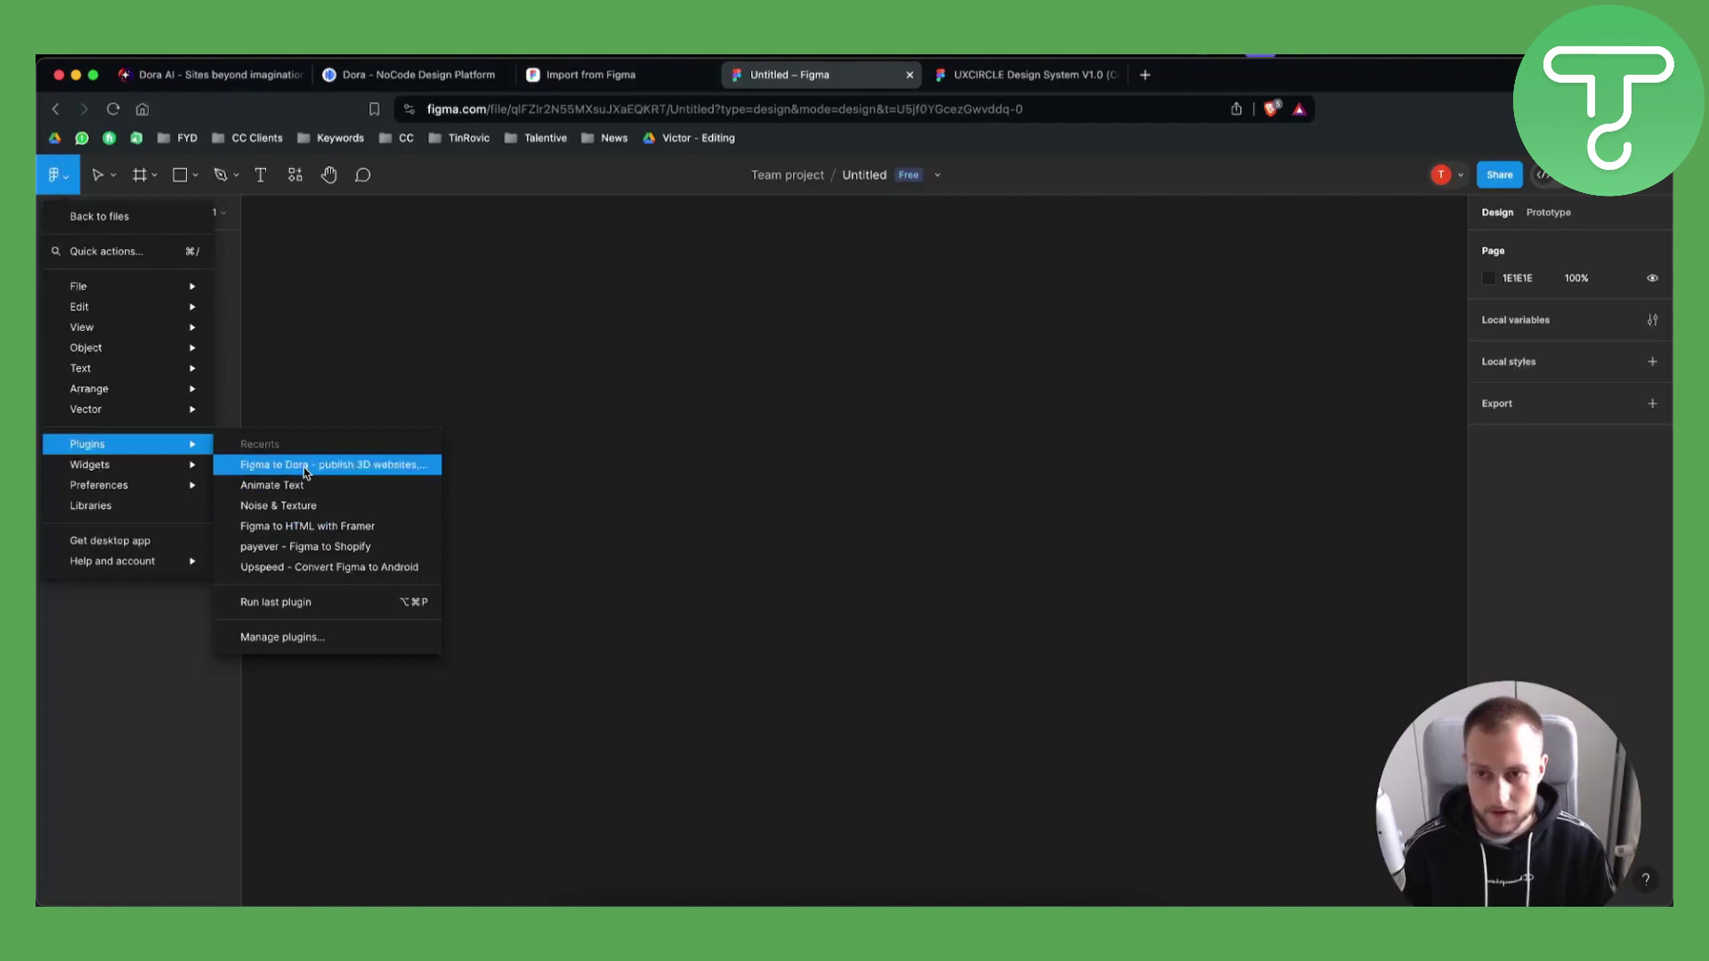
pyautogui.click(305, 467)
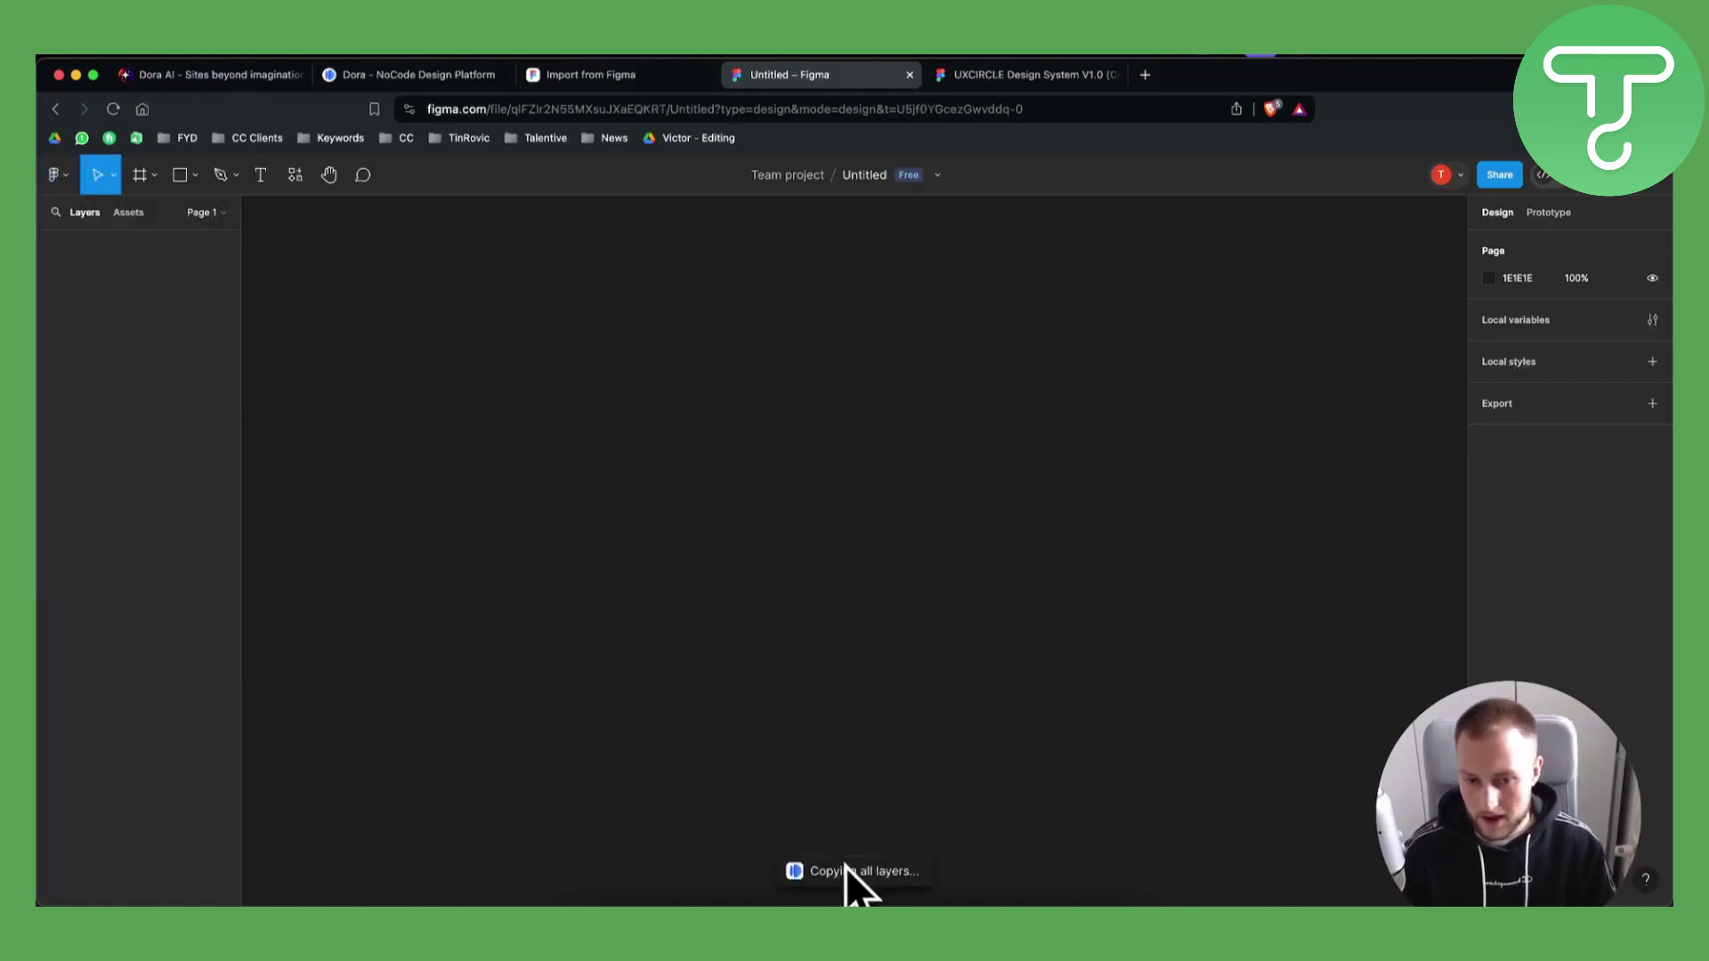
pyautogui.click(408, 75)
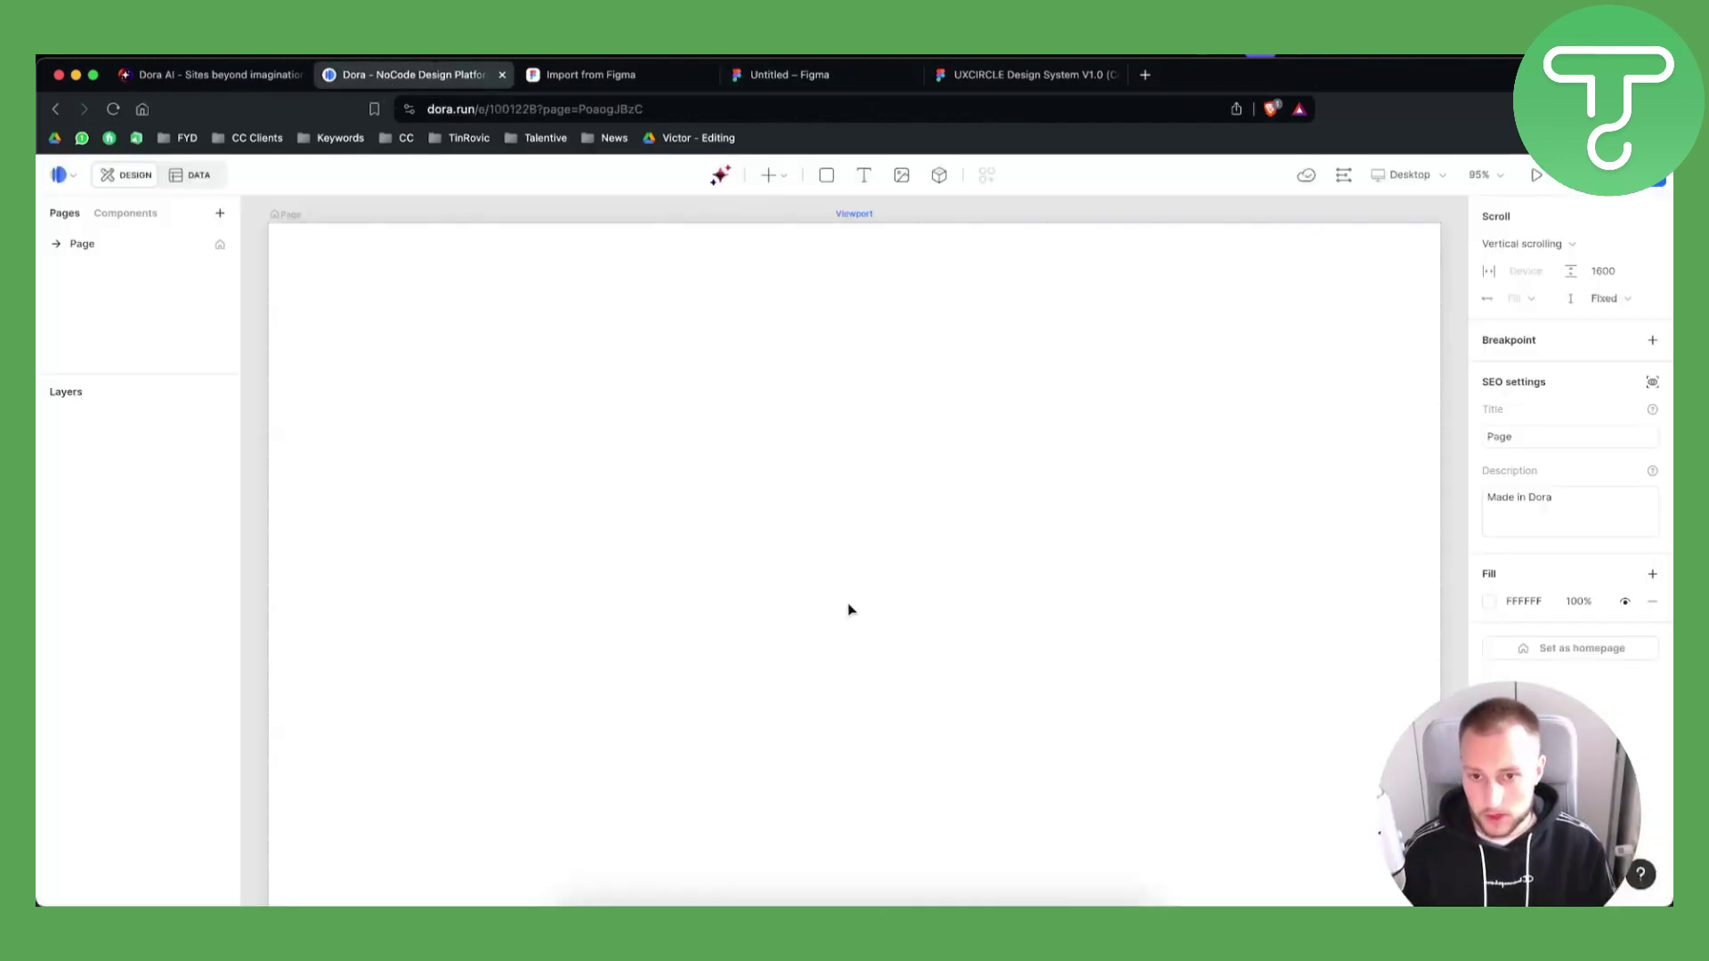
pyautogui.press('super+v')
pyautogui.click(814, 615)
pyautogui.click(791, 547)
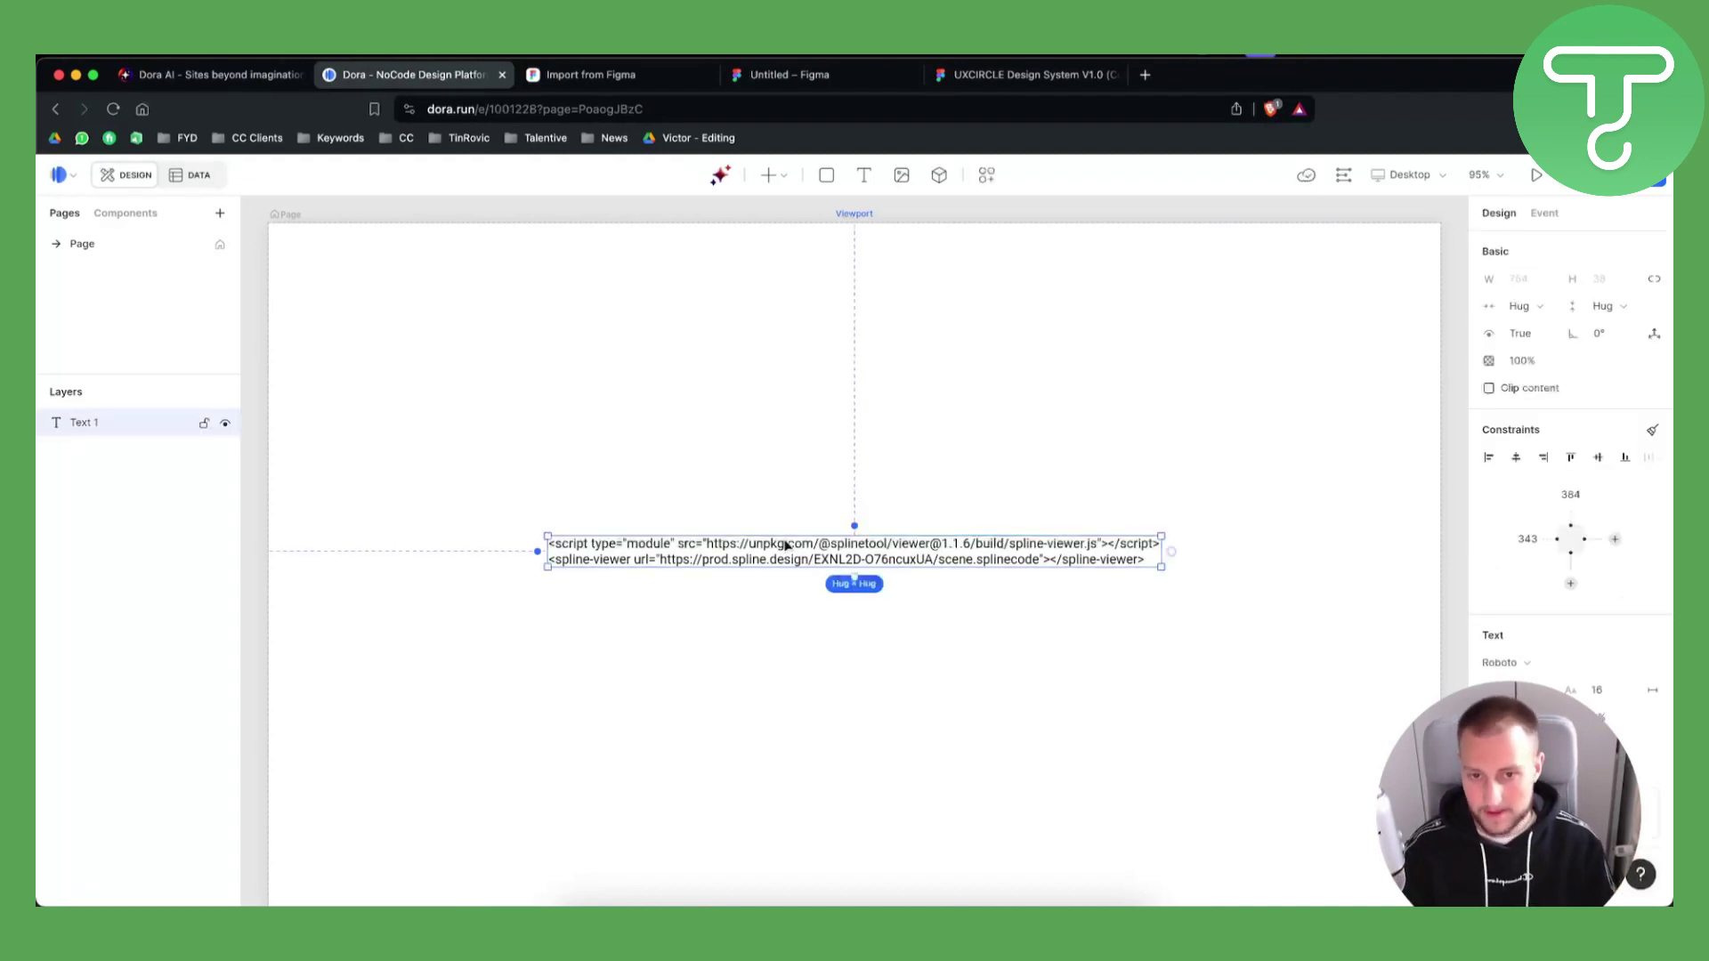
pyautogui.press('BackSpace')
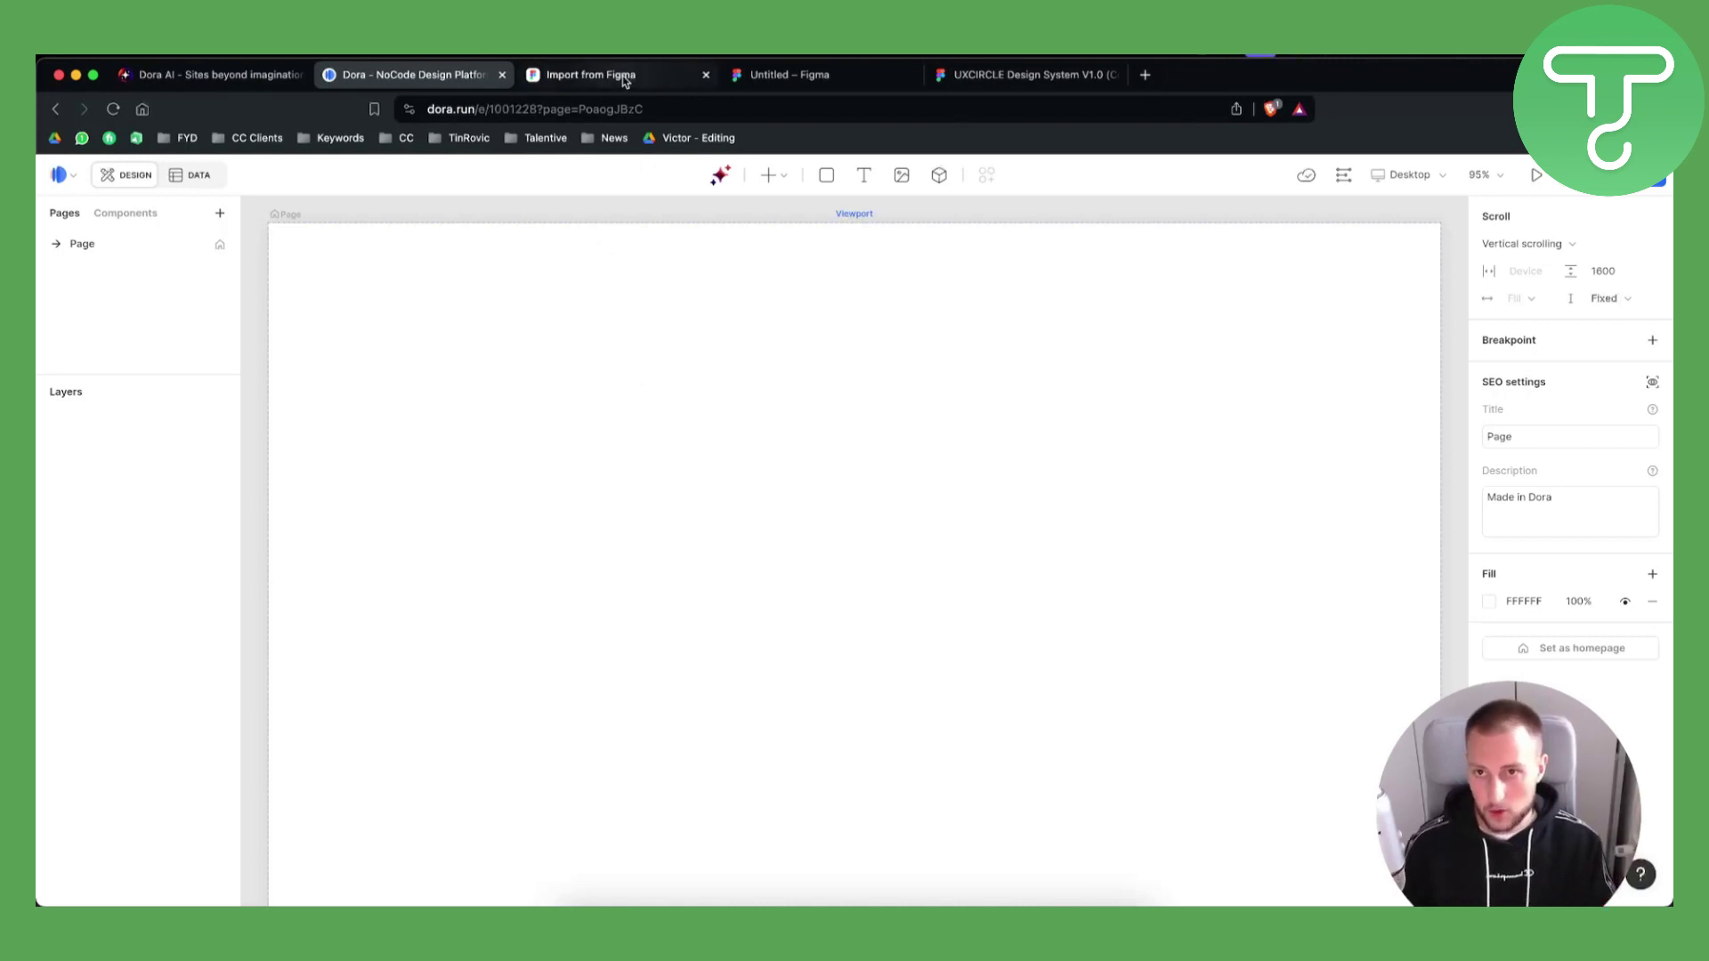
pyautogui.click(590, 75)
pyautogui.click(415, 75)
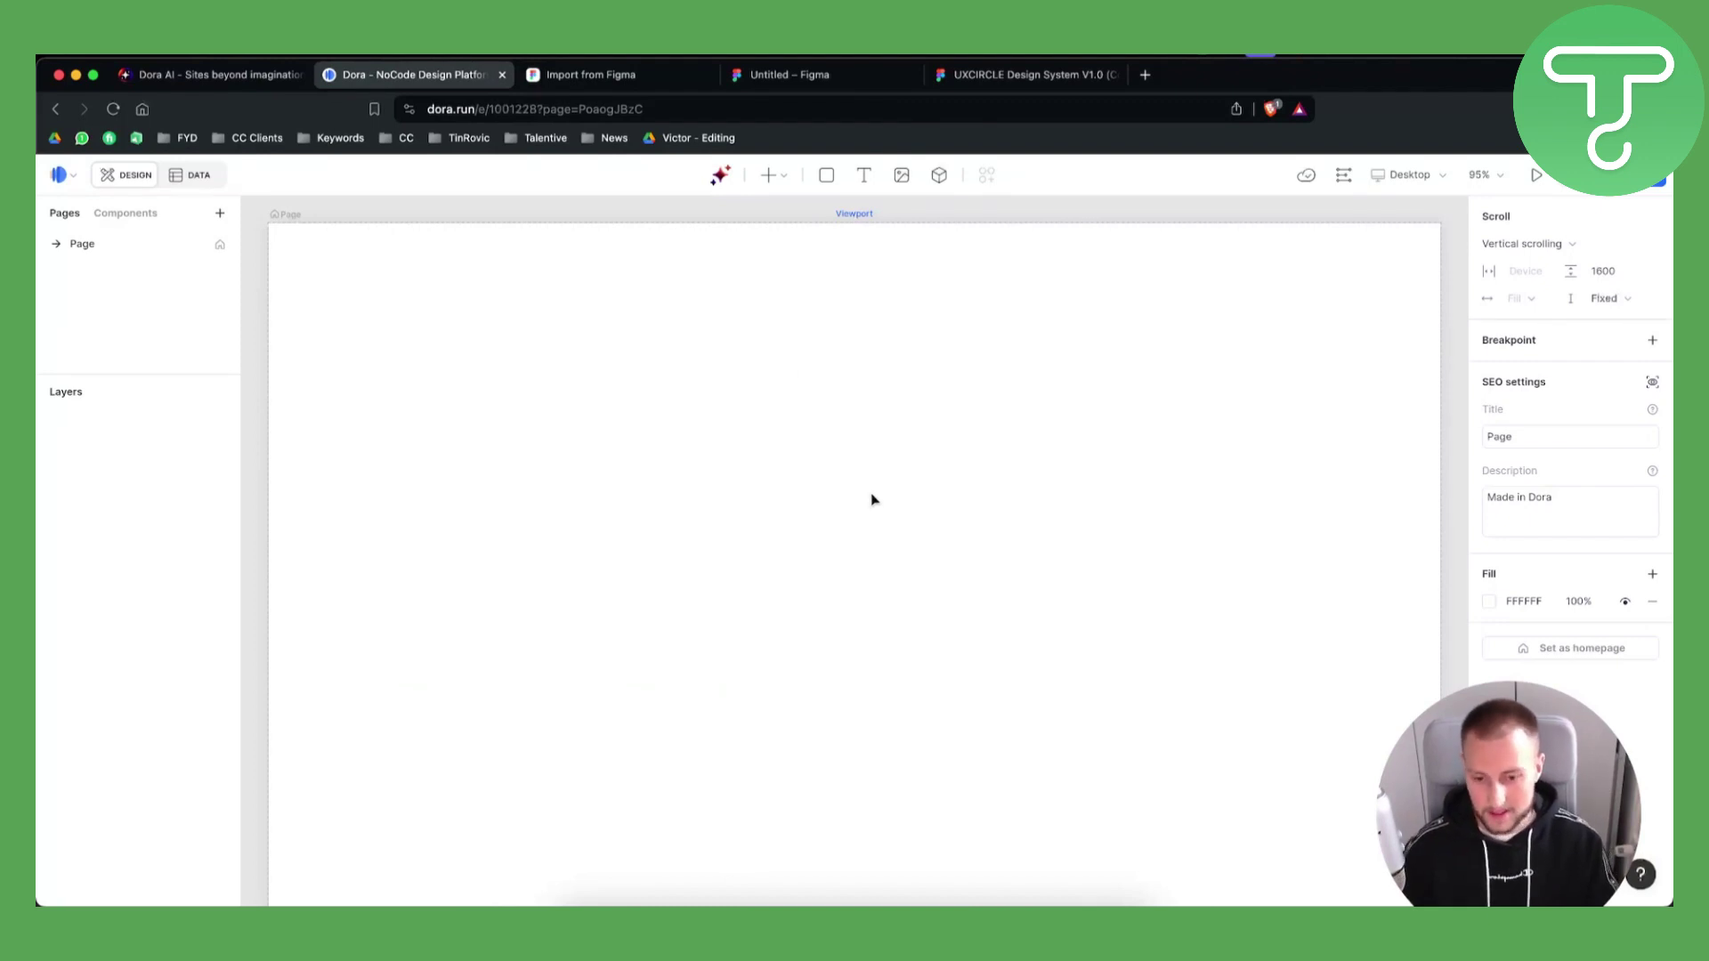
pyautogui.click(719, 175)
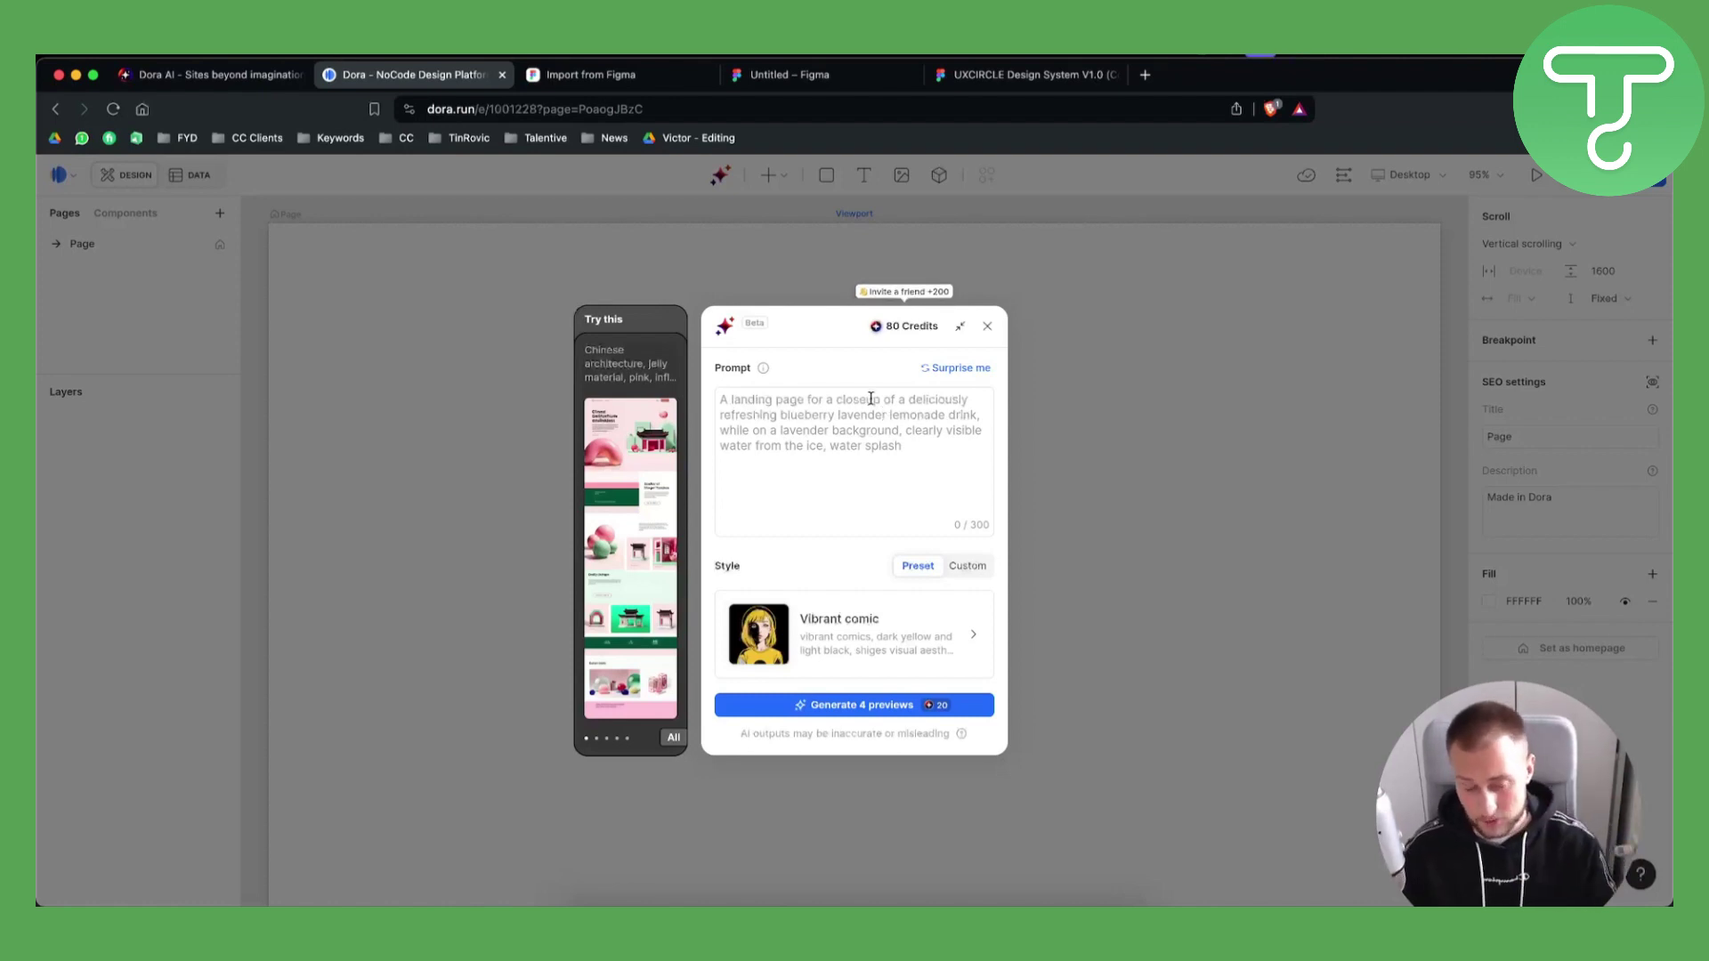
pyautogui.click(987, 326)
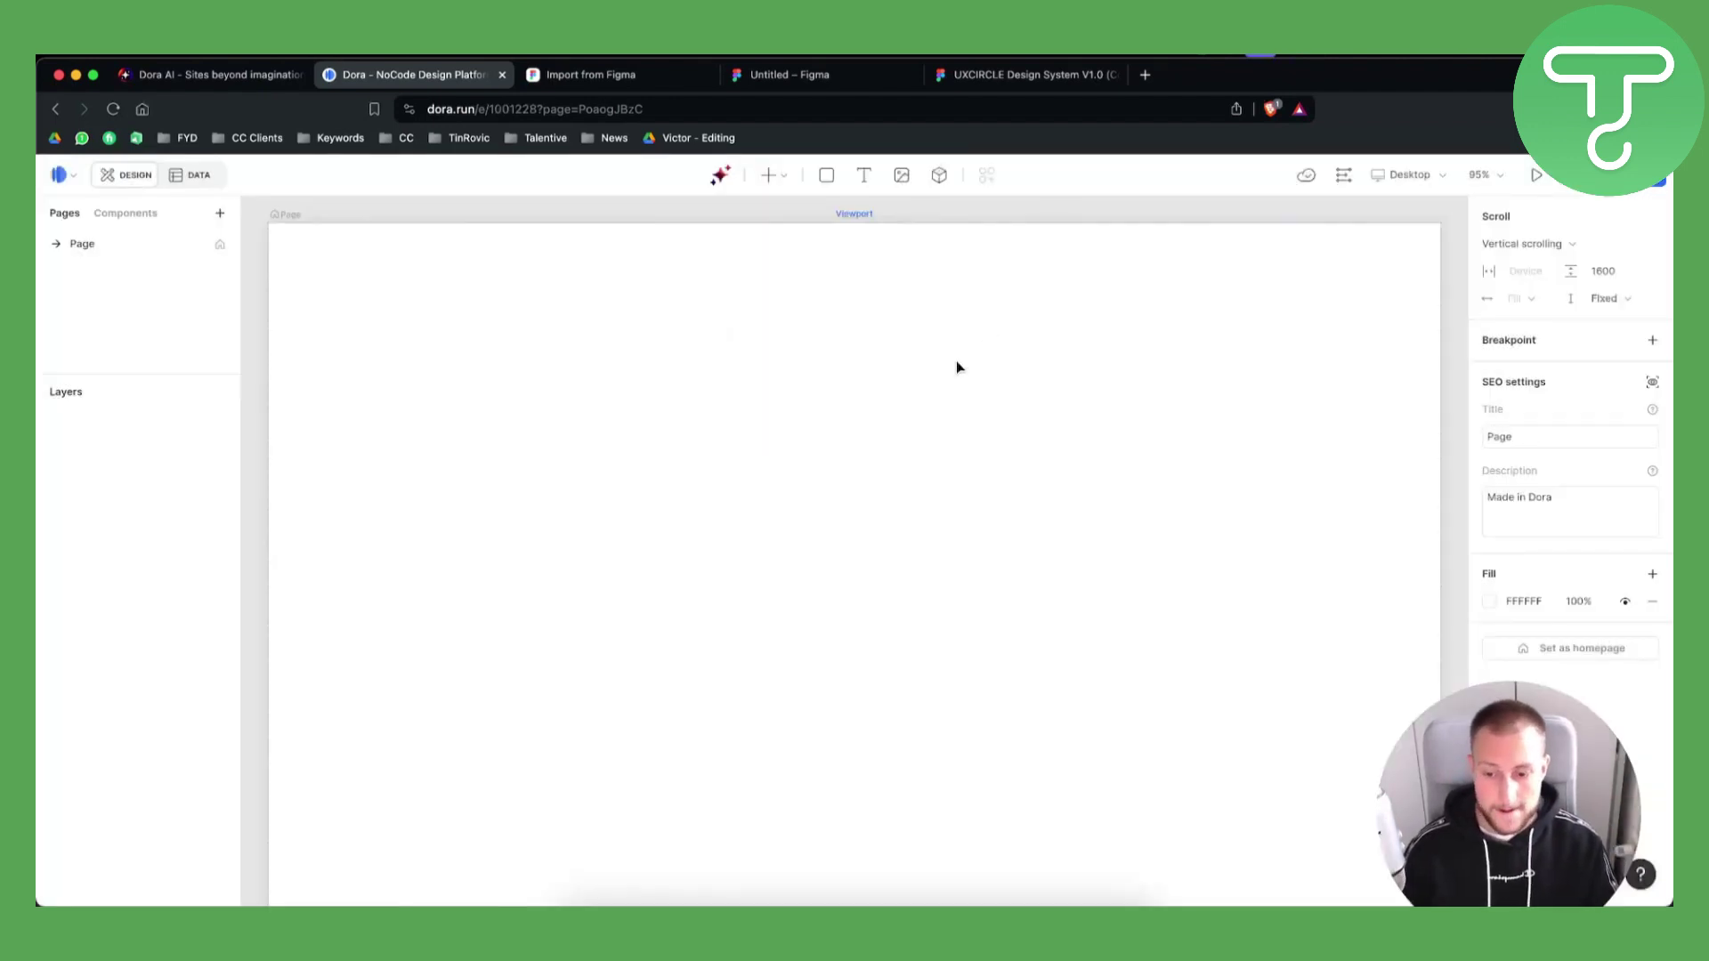